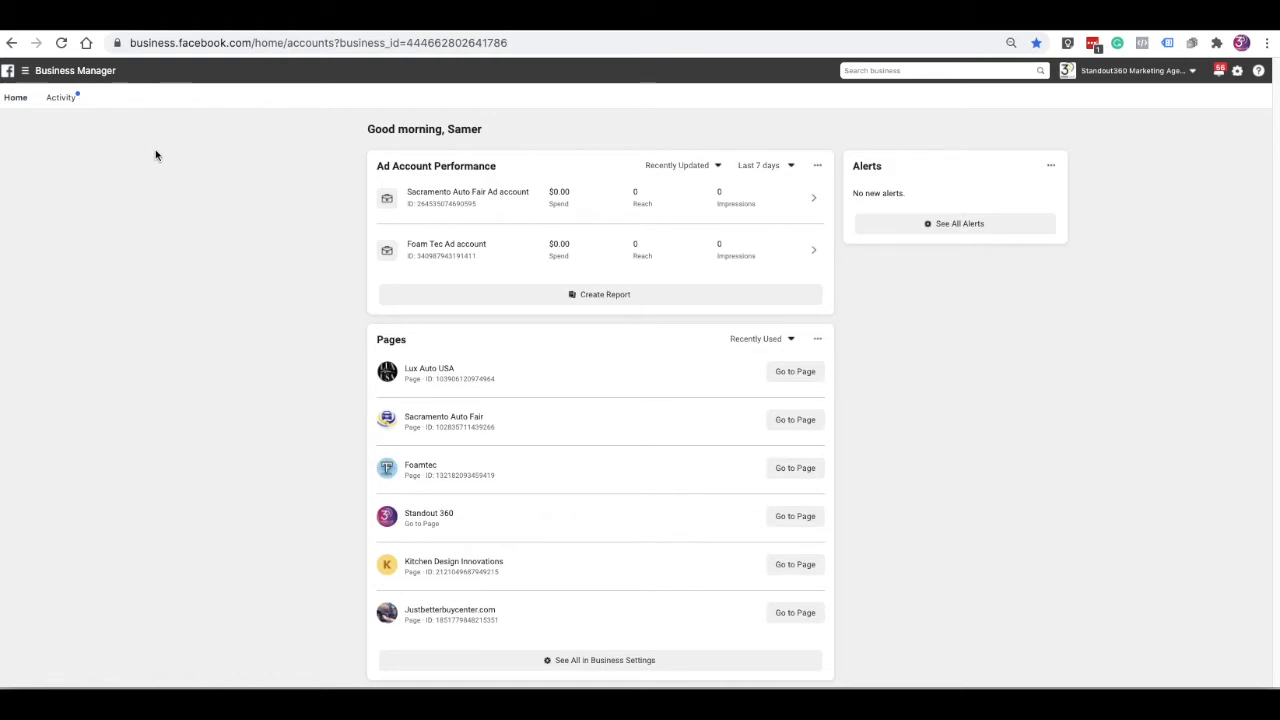
Step: Open the business settings and show the list of pixels under the business's data sources
click(28, 73)
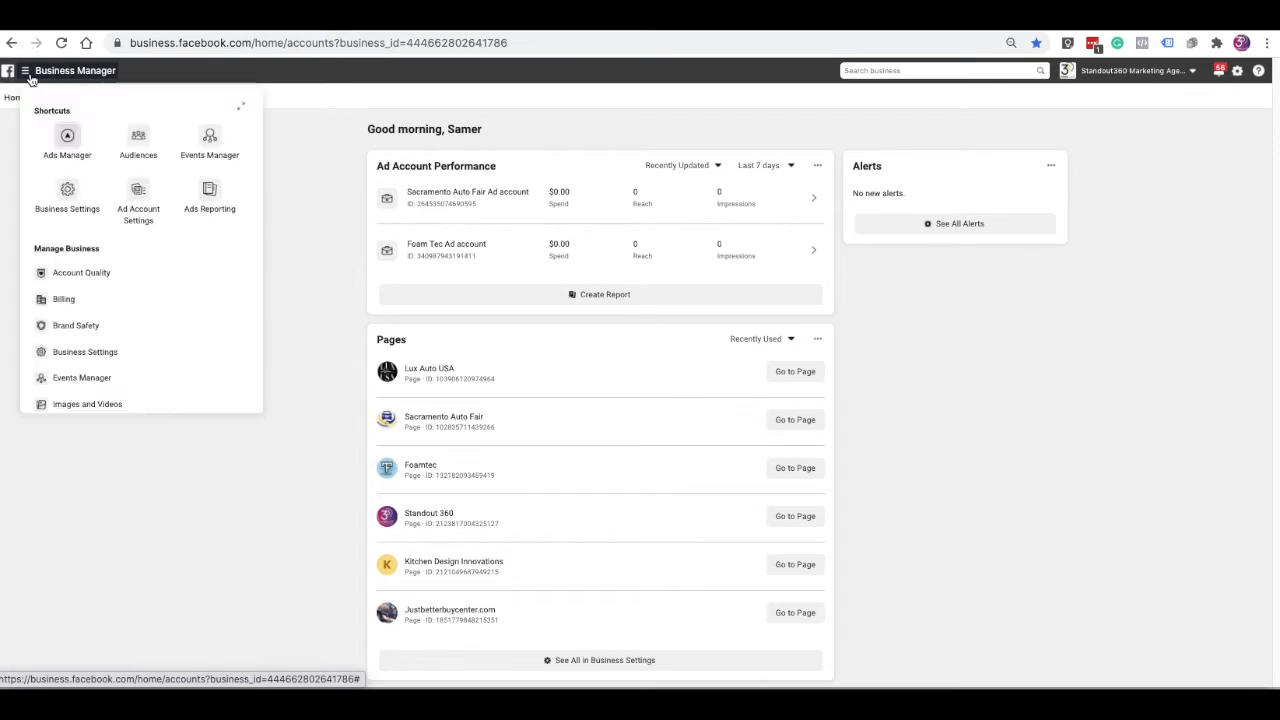
click(67, 200)
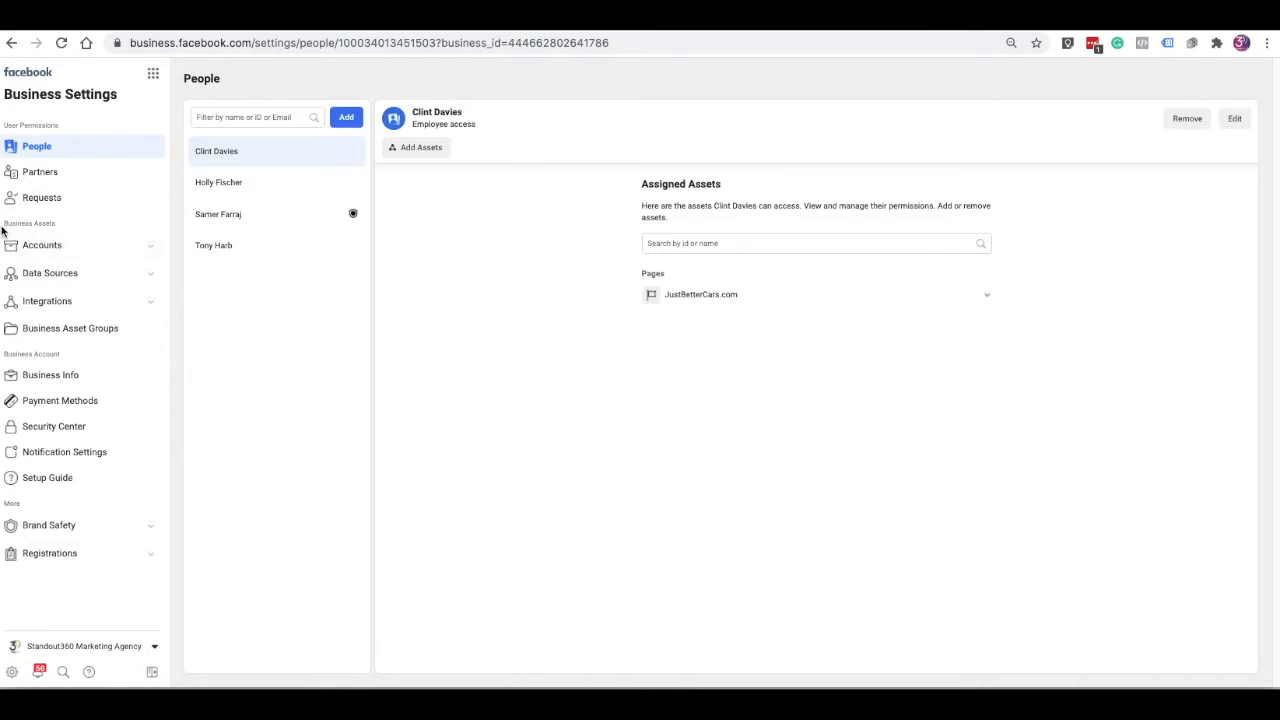
click(52, 277)
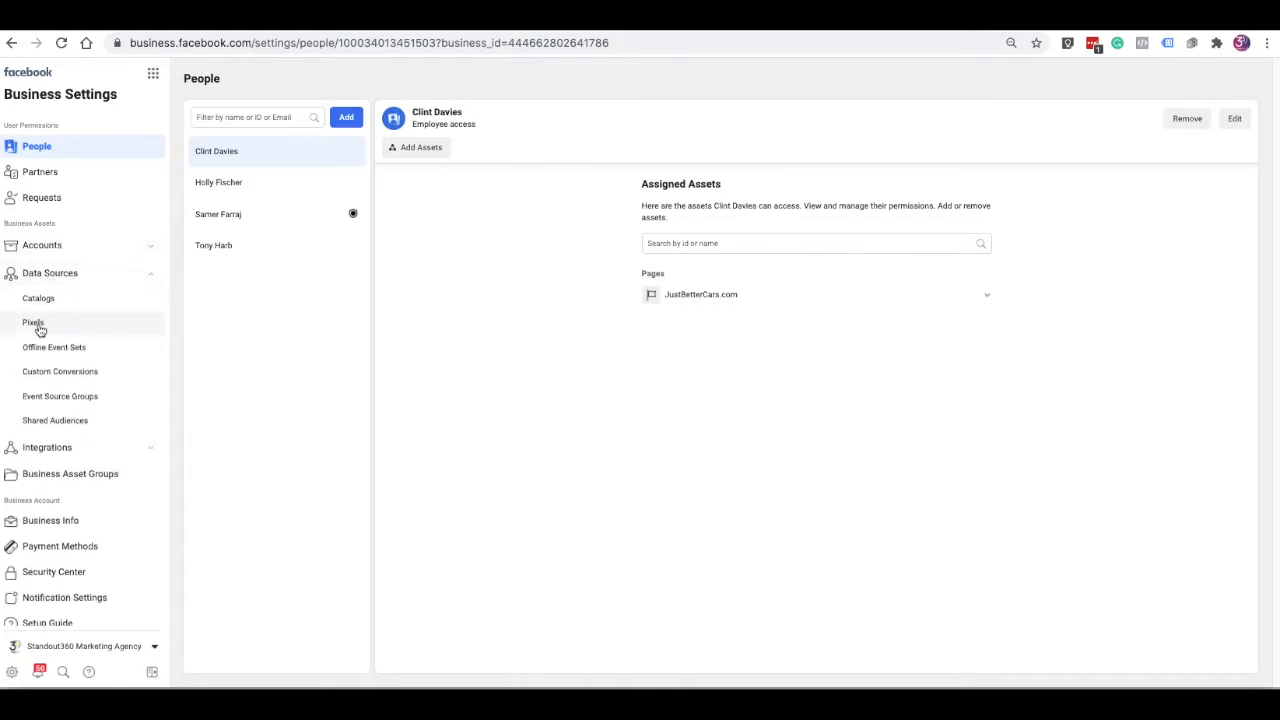
click(38, 326)
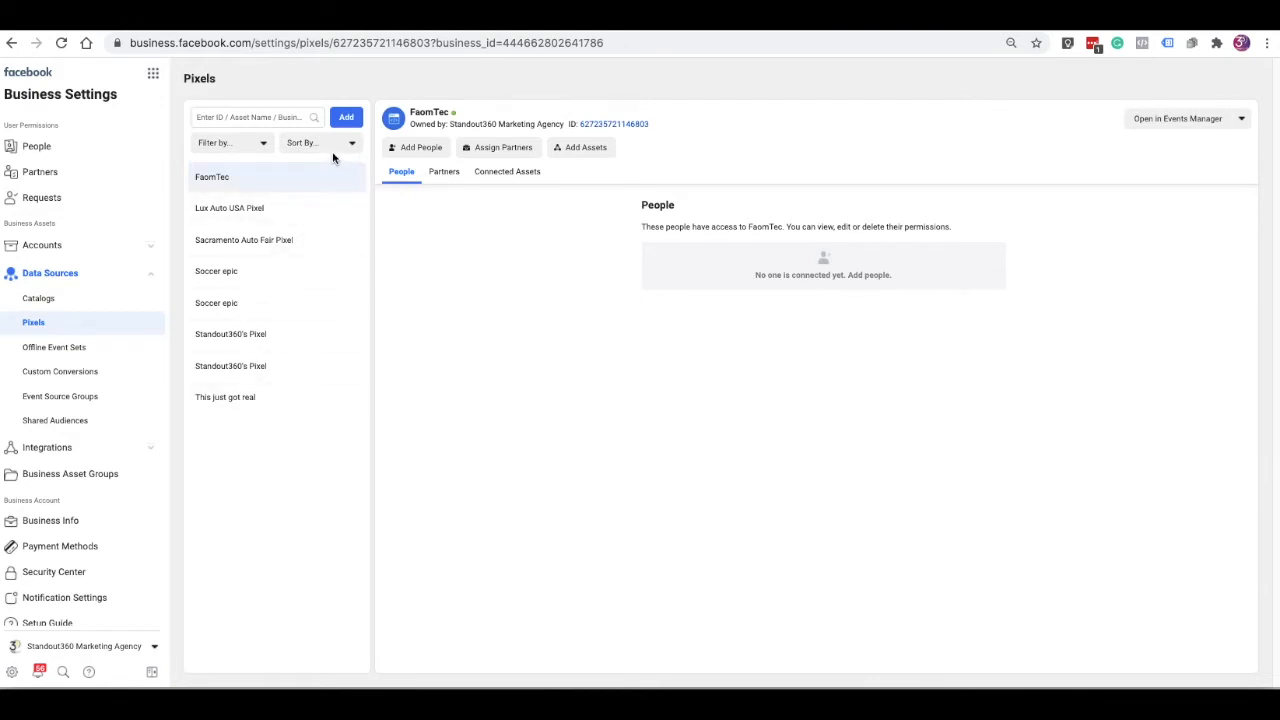
Step: Start adding a new pixel and name it "Soccer epic 2"
click(347, 120)
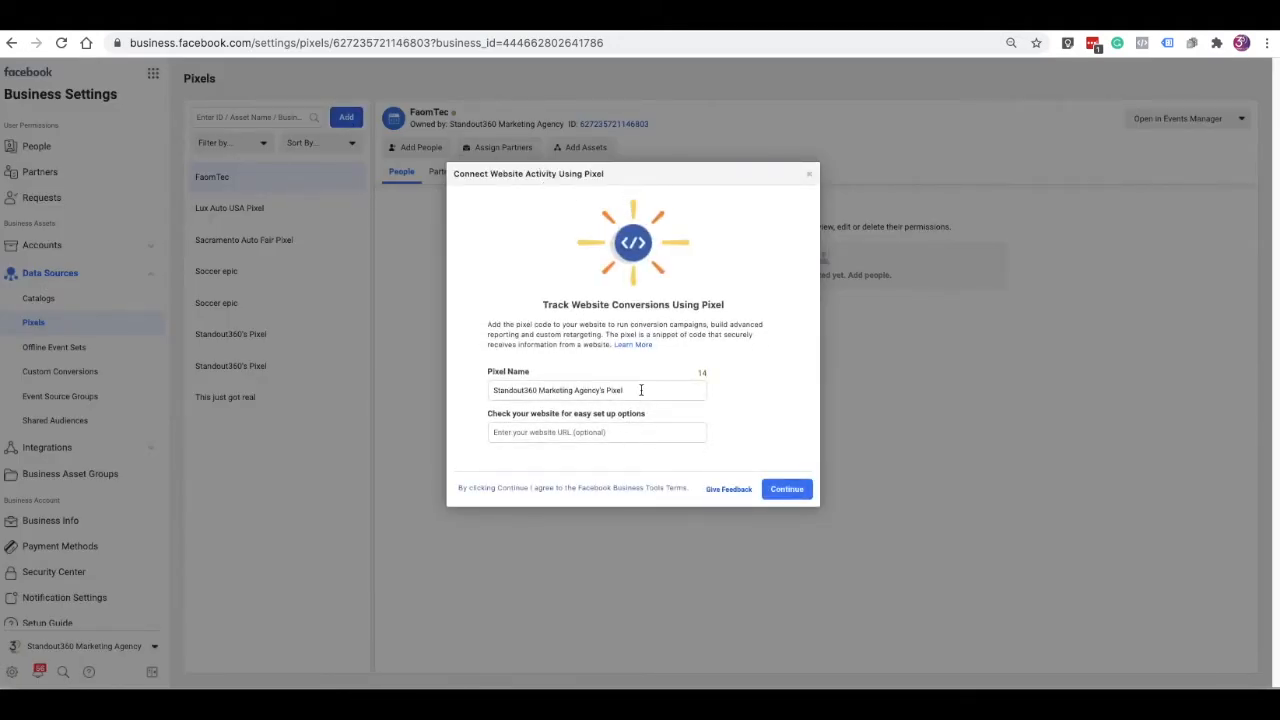
triple_click(640, 390)
key(BackSpace)
text(S)
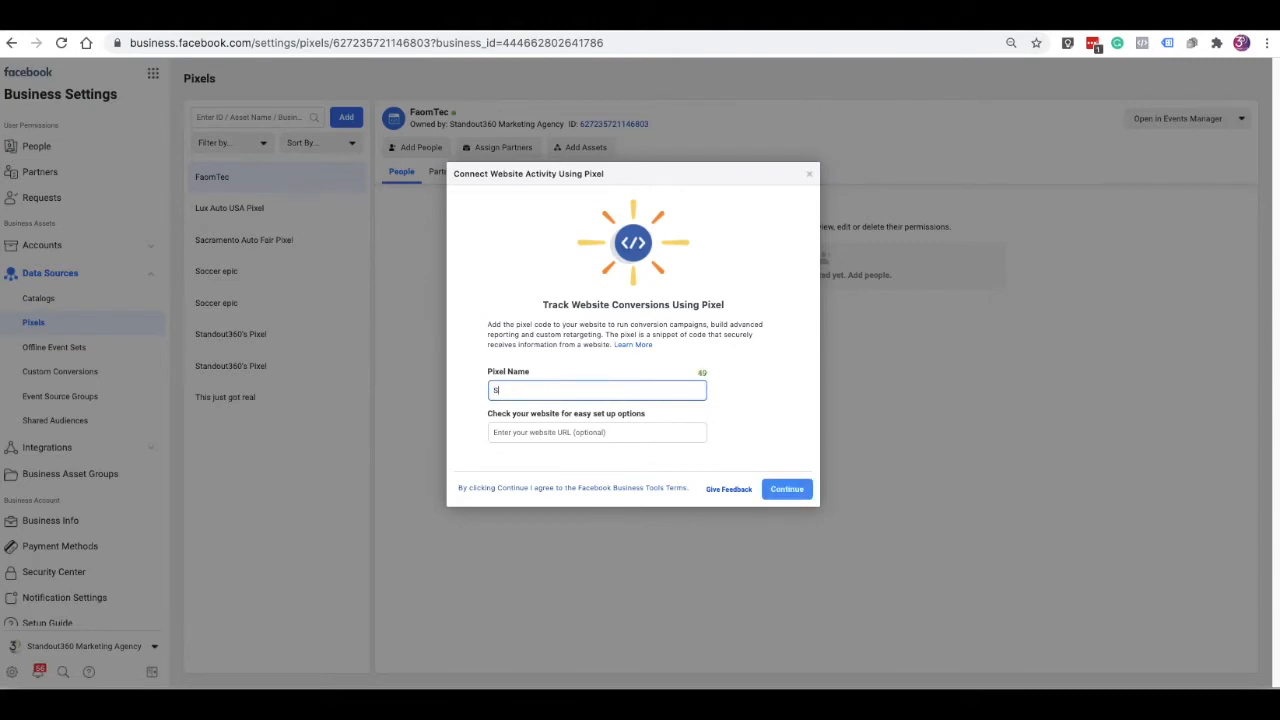
text(occ)
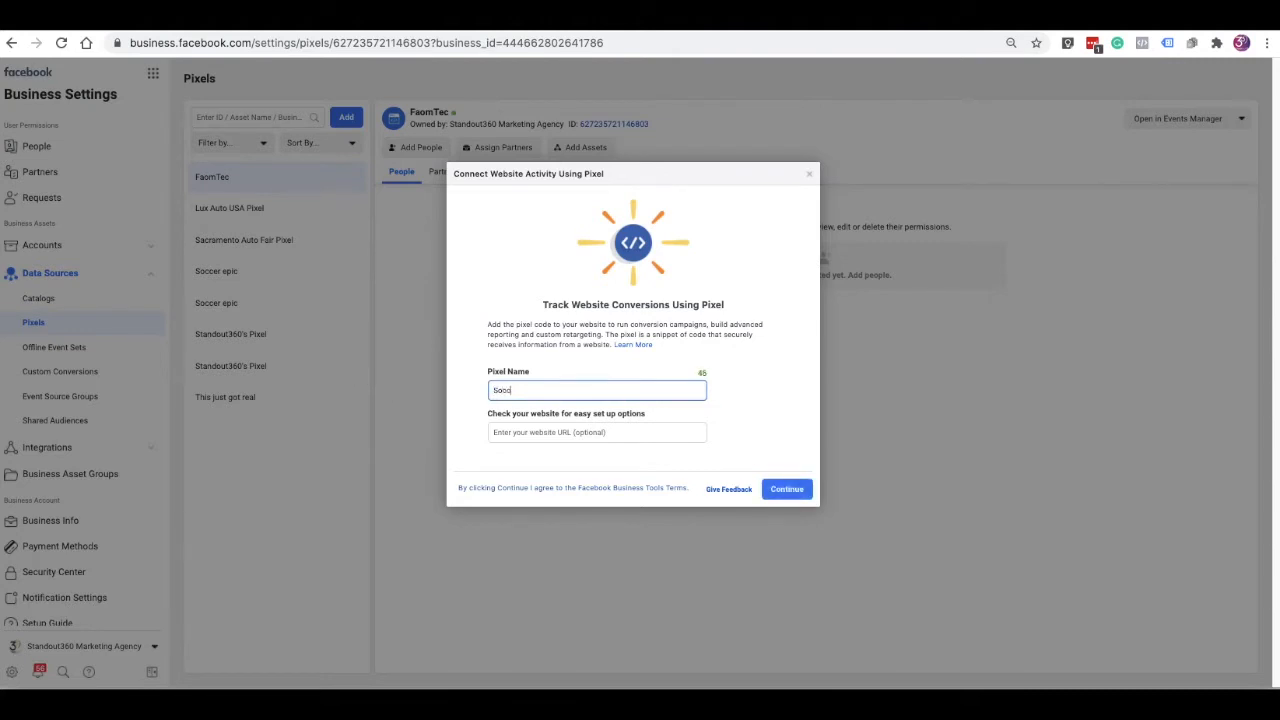
text(er epic 2)
click(650, 413)
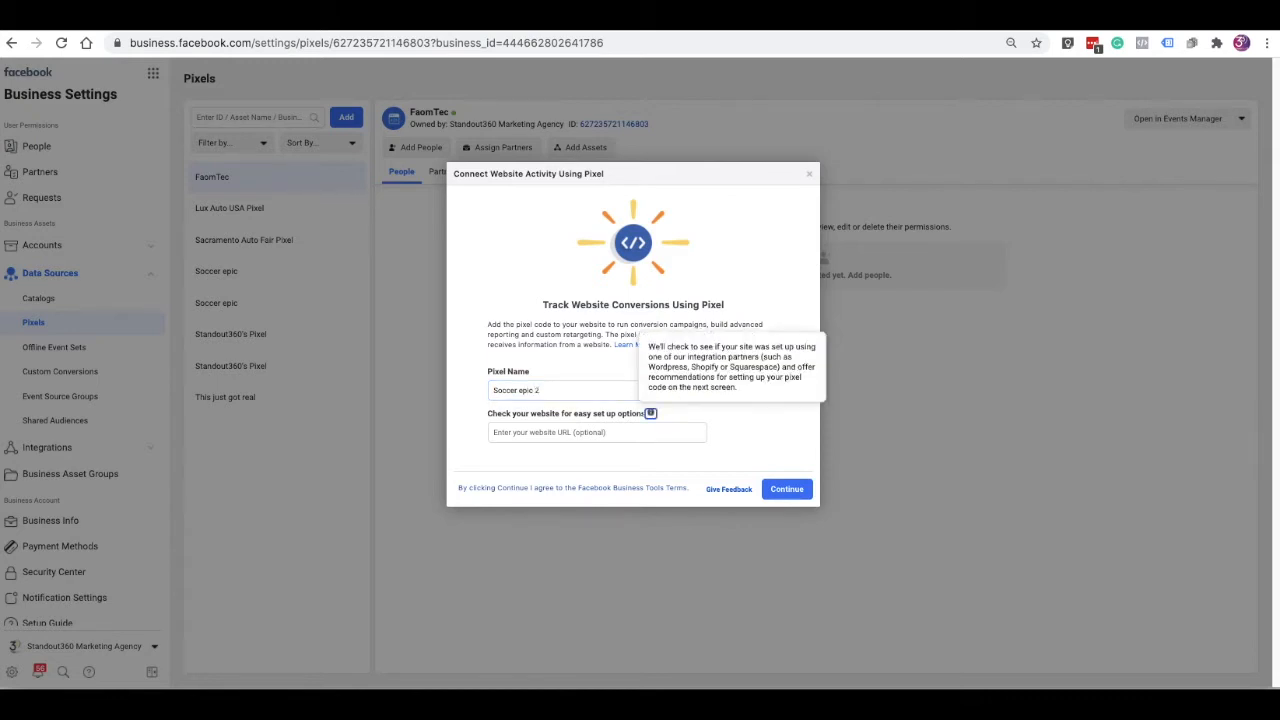
Step: Copy the soccerepic.com address from the other browser window, enter it as the pixel's website URL, and create the pixel
click(508, 433)
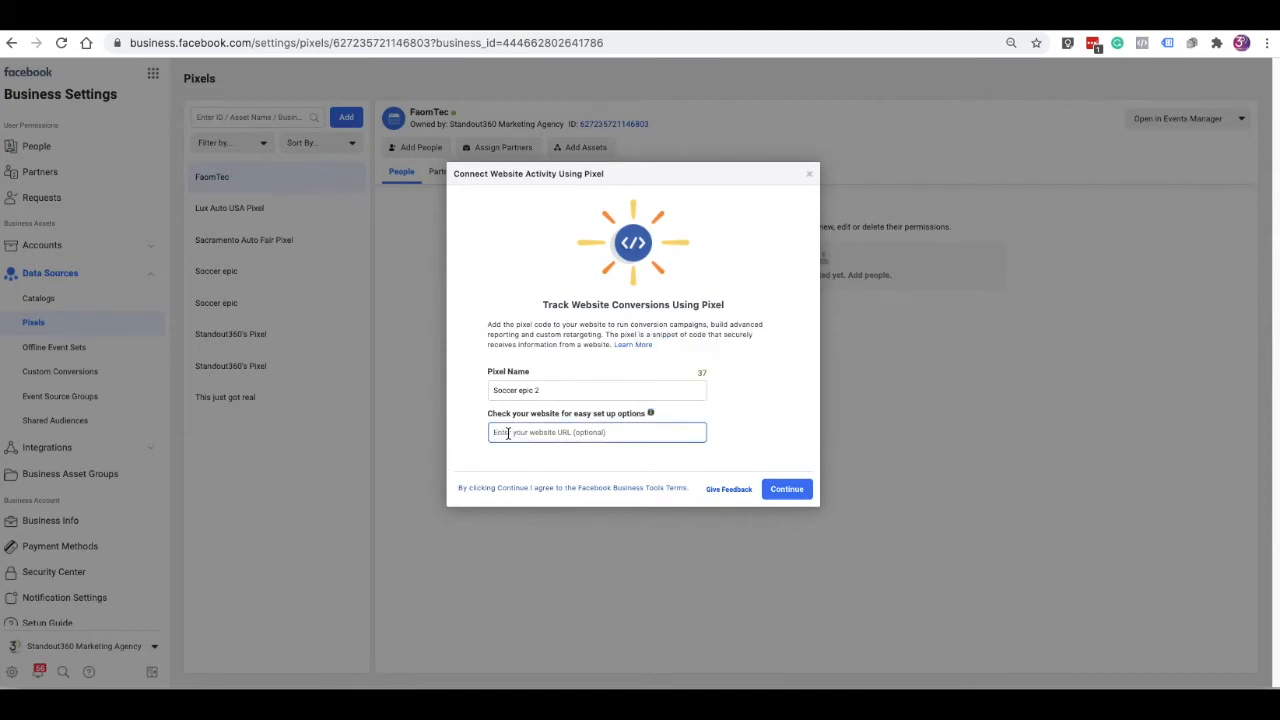
key(ctrl+Up)
click(374, 212)
key(ctrl+Up)
click(243, 555)
click(214, 67)
double_click(214, 67)
right_click(214, 67)
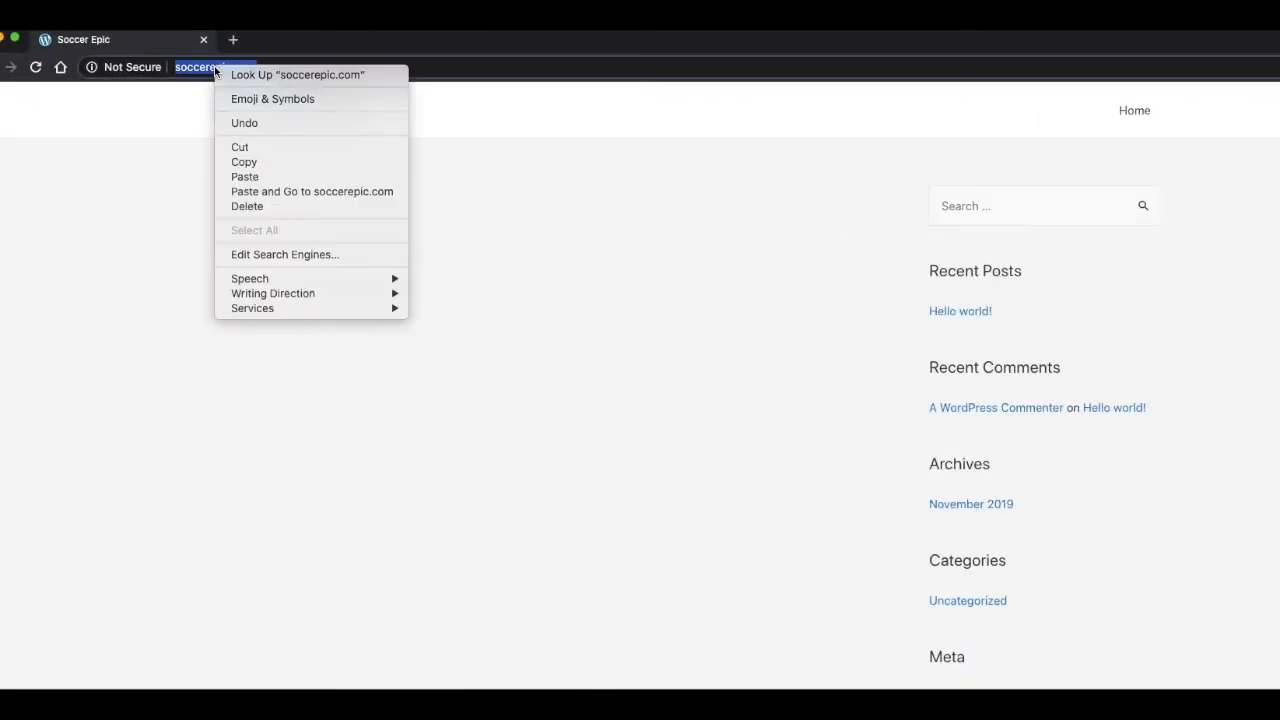
click(244, 162)
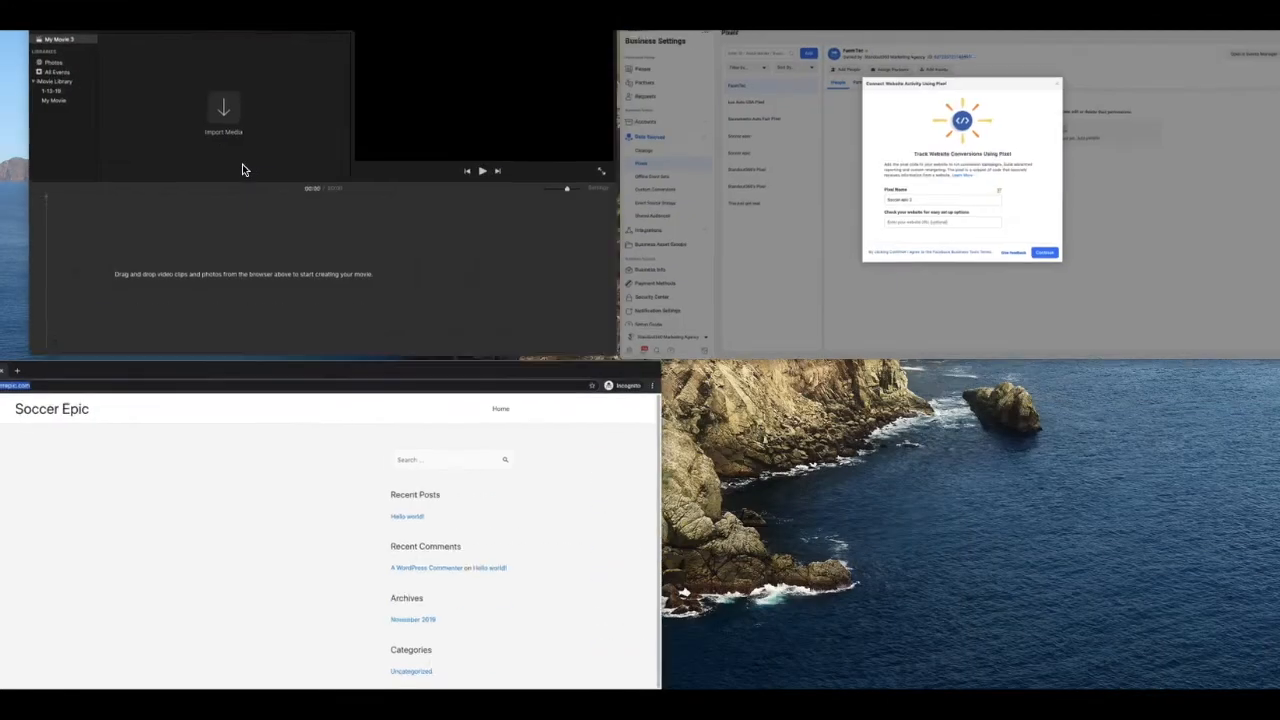
click(876, 301)
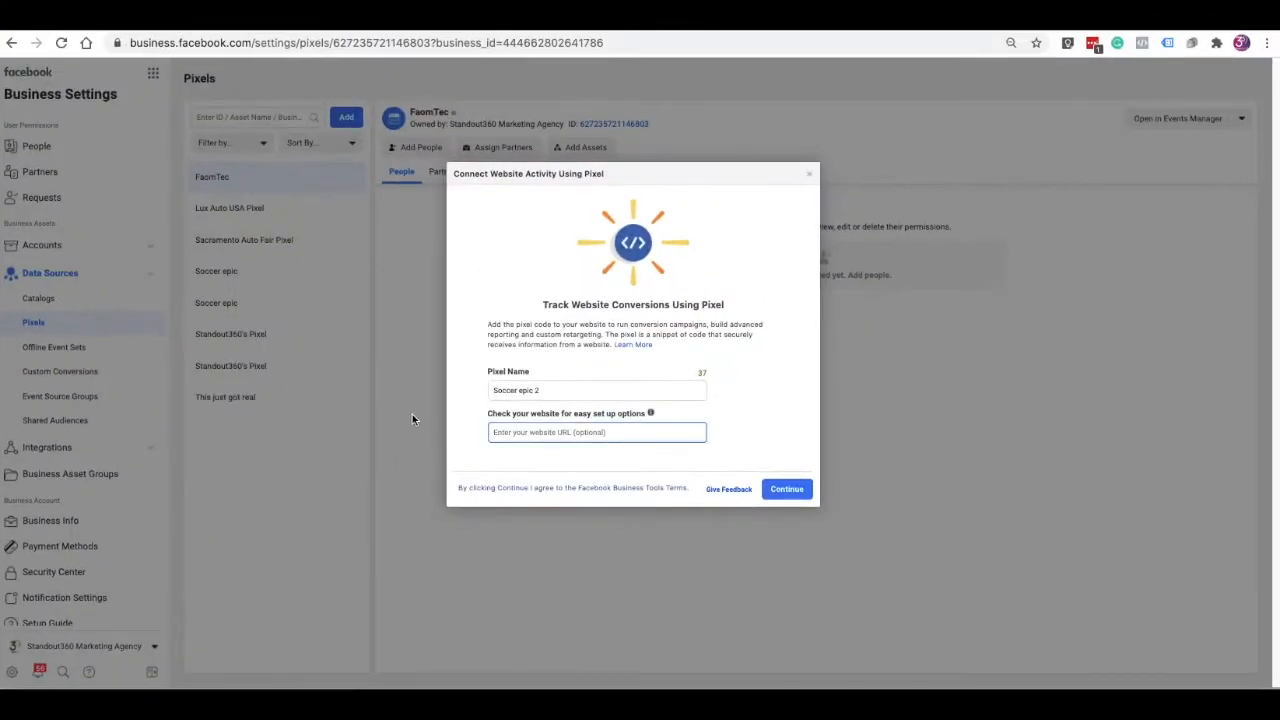
key(super+v)
click(787, 489)
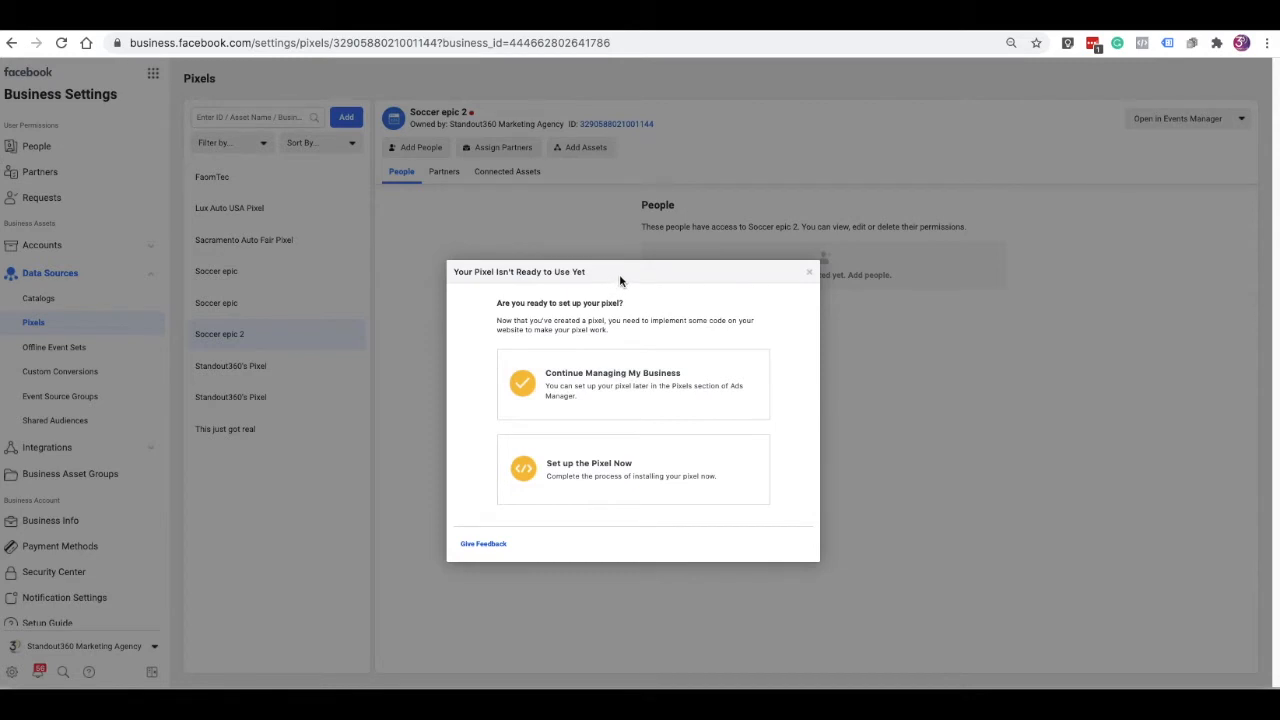
Step: Set up the new pixel now with manual installation and copy its base code to the clipboard
click(590, 468)
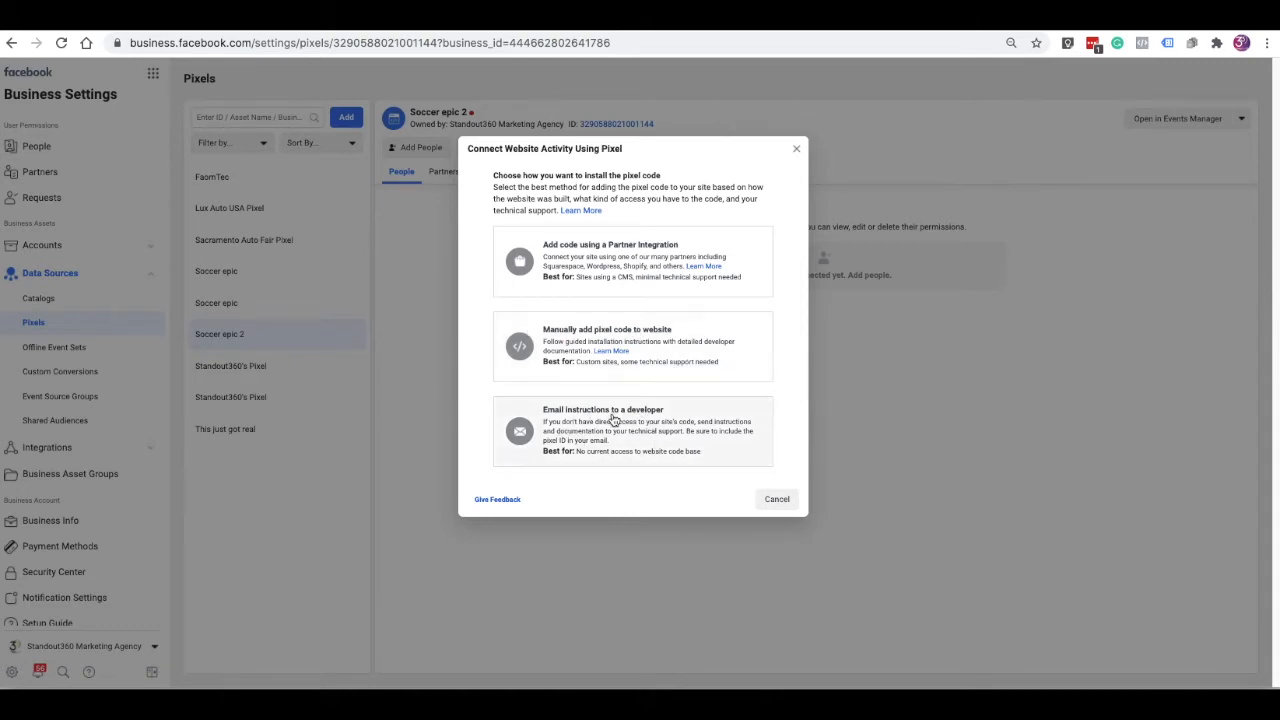
click(572, 335)
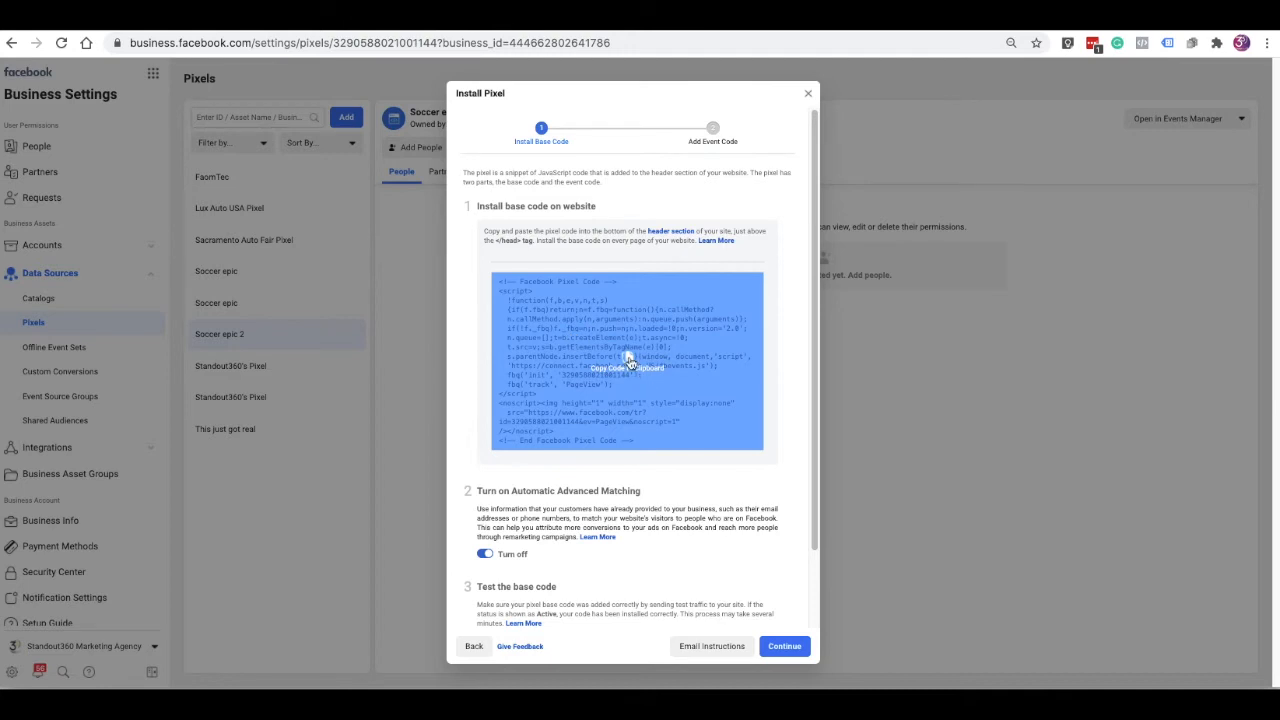
click(629, 362)
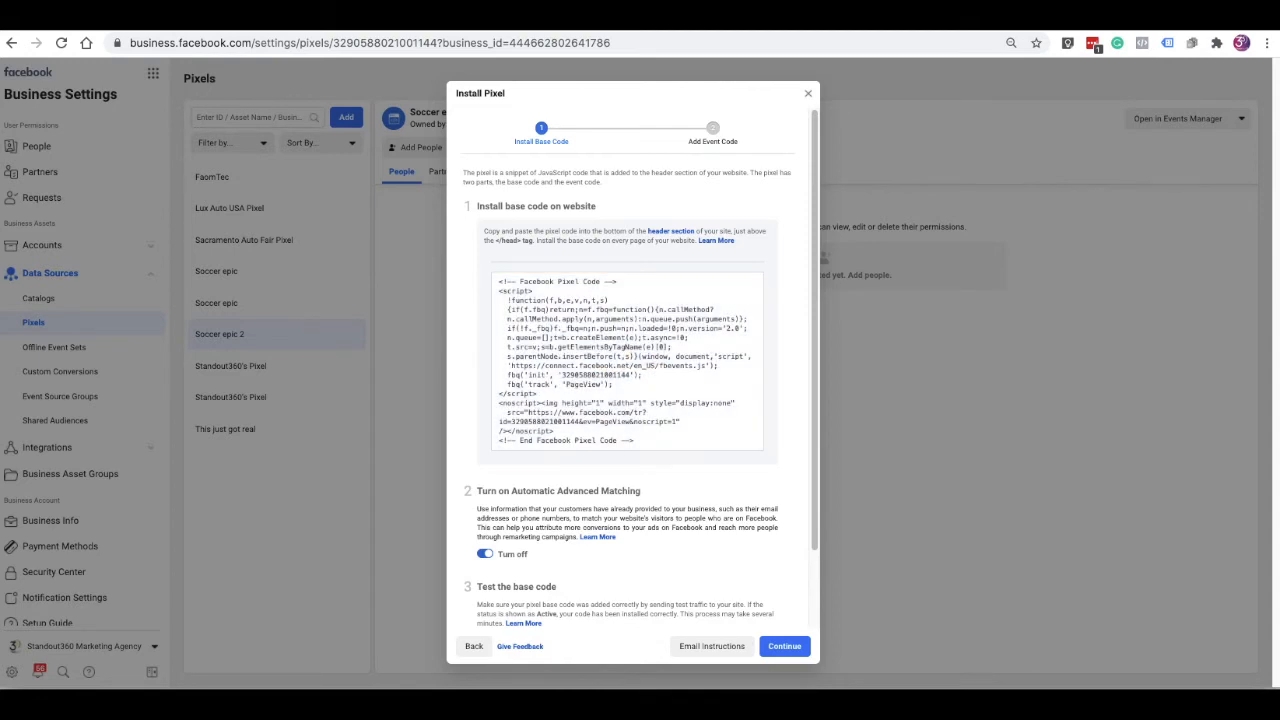
Step: Switch to the WordPress admin dashboard of the Soccer Epic site
click(705, 31)
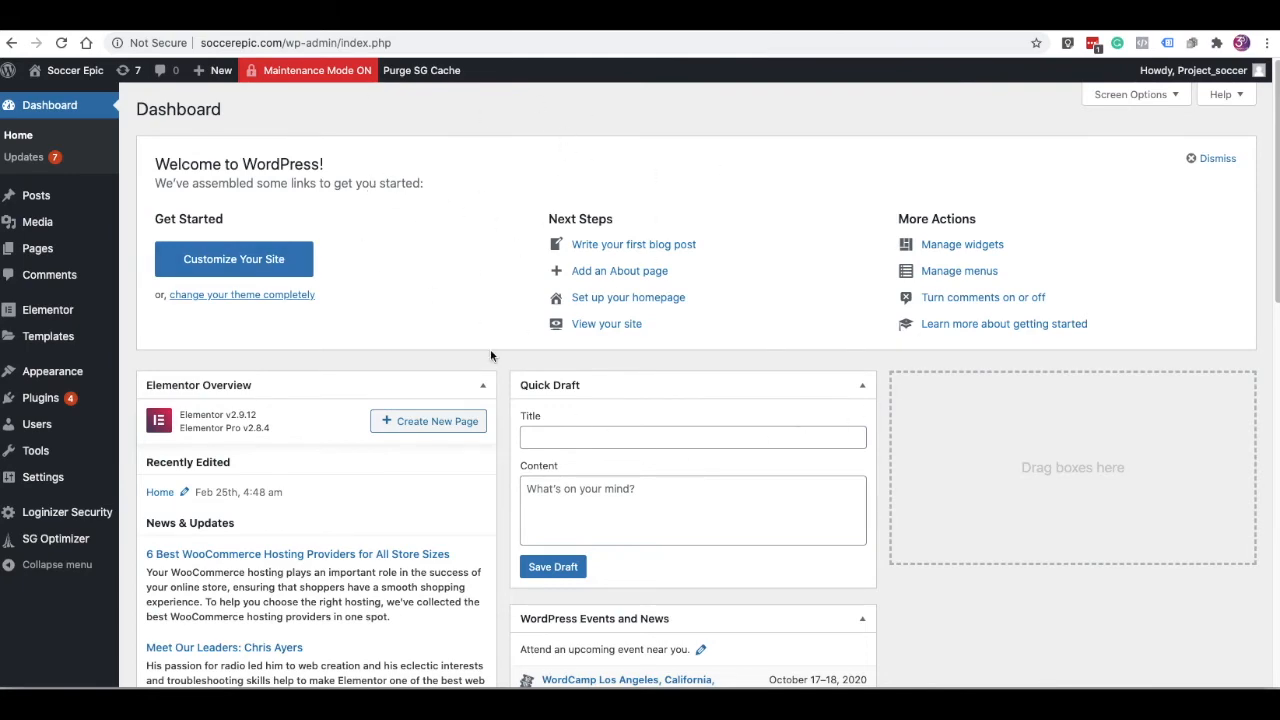
scroll(476, 371, down, 10)
scroll(476, 371, up, 10)
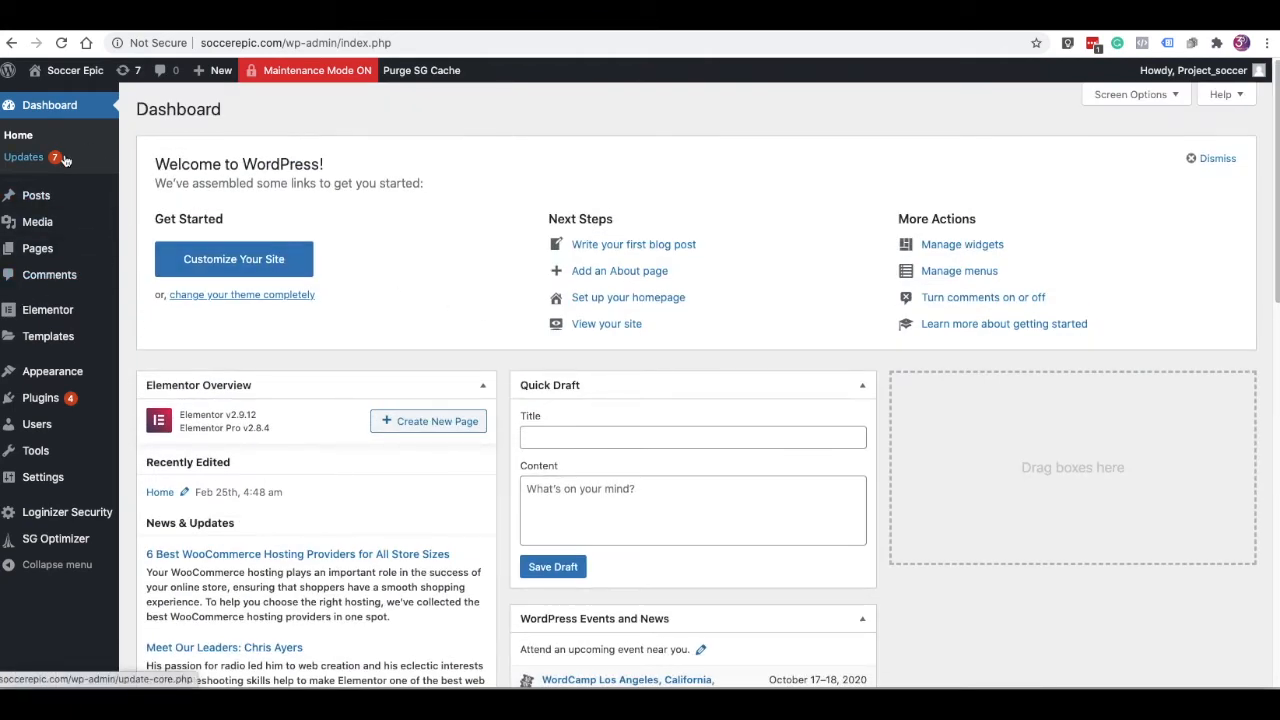
Step: Open the Astra theme's header.php in the theme editor and examine its head section
mouse_move(56, 378)
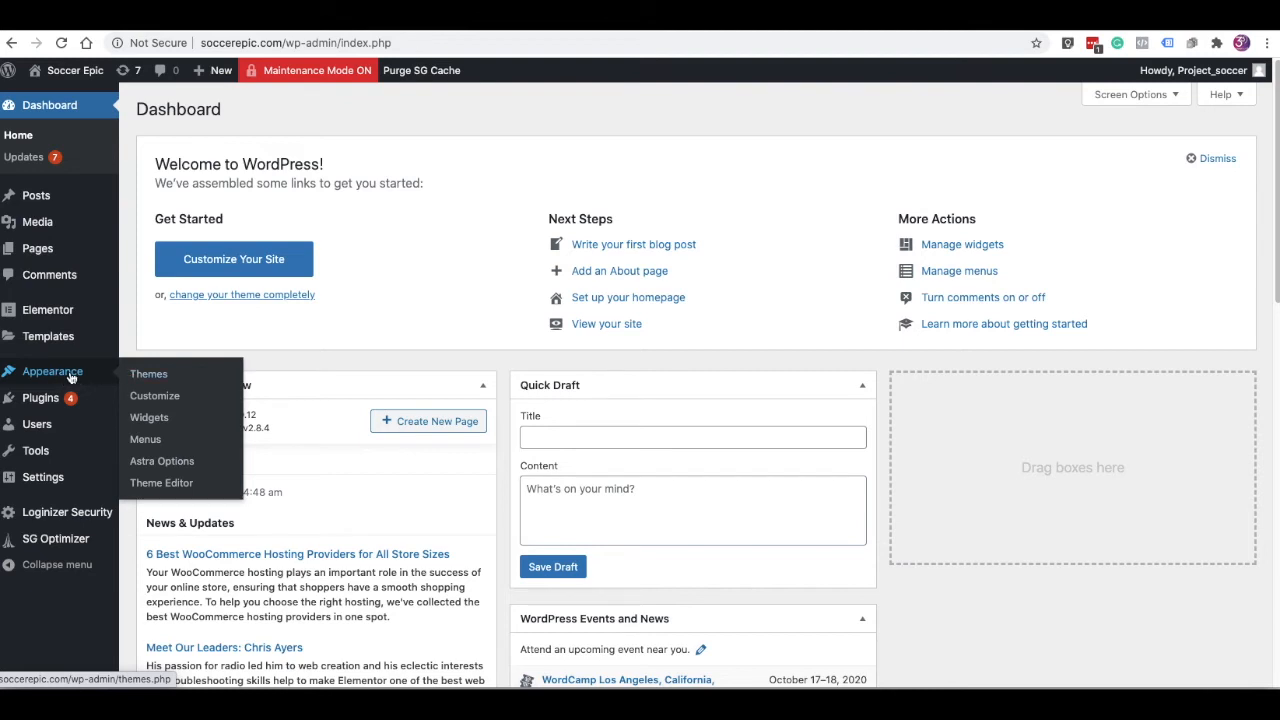
click(163, 484)
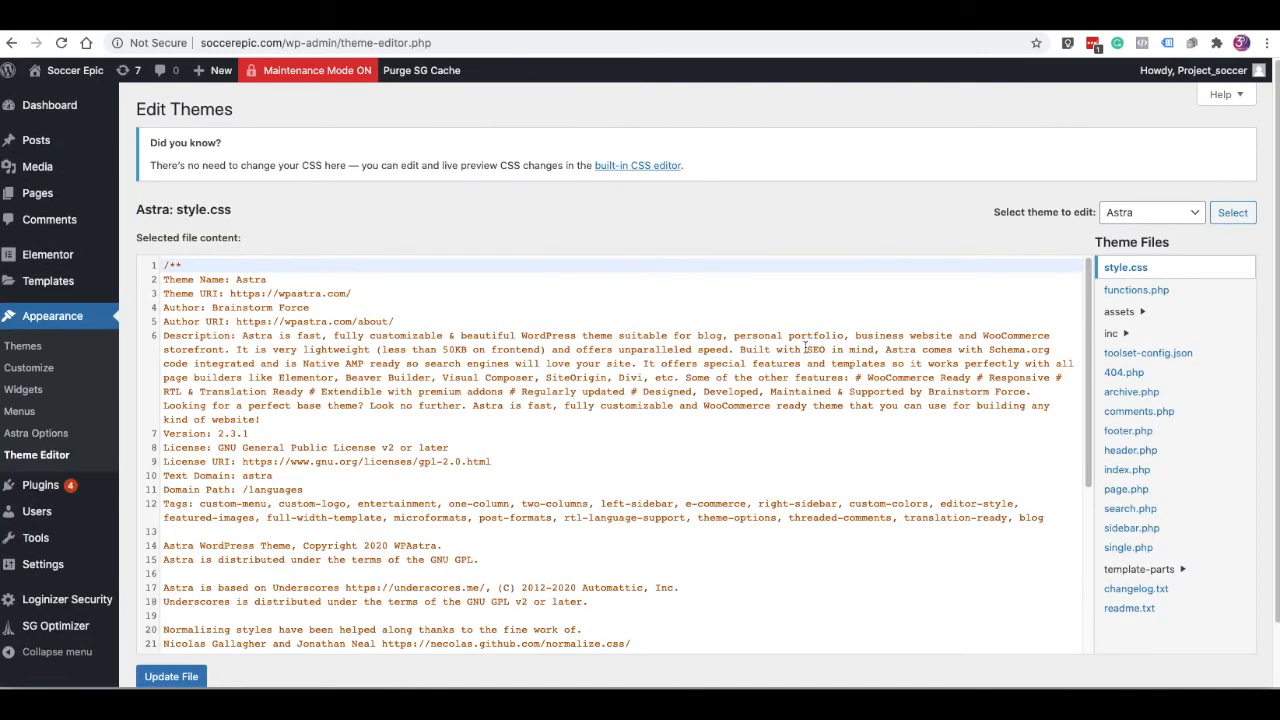
click(1148, 455)
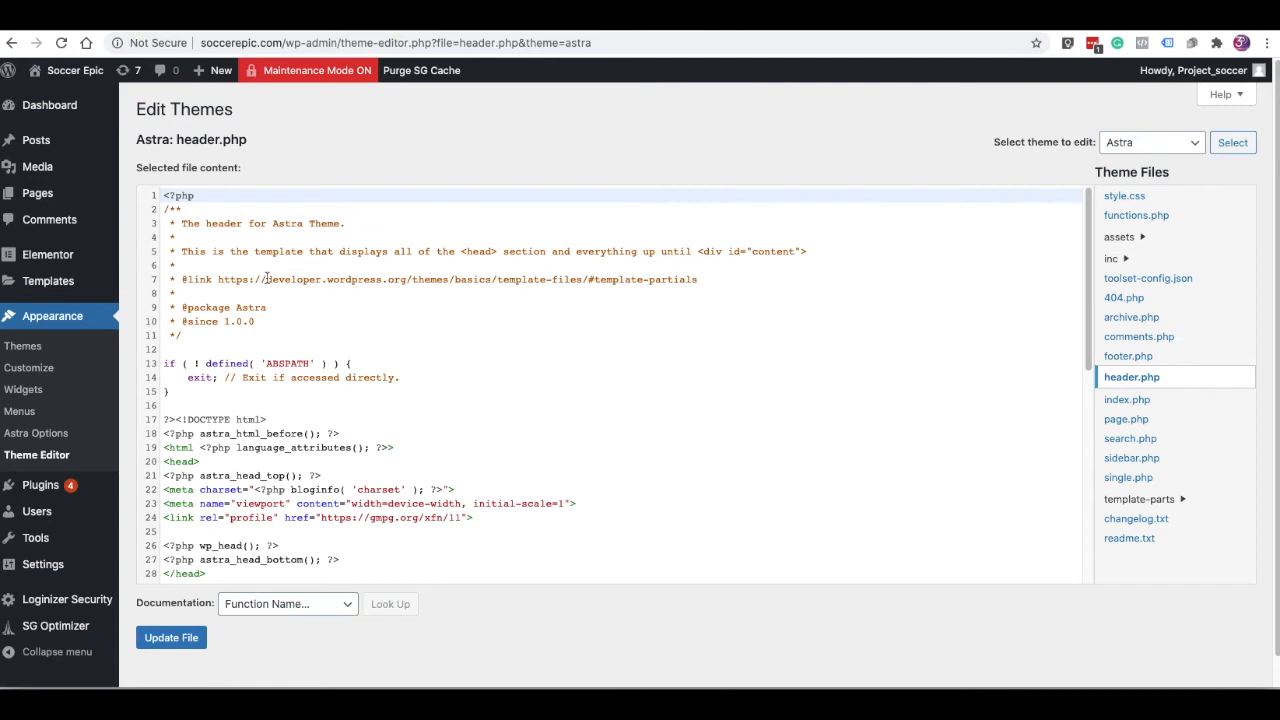
scroll(184, 435, down, 1)
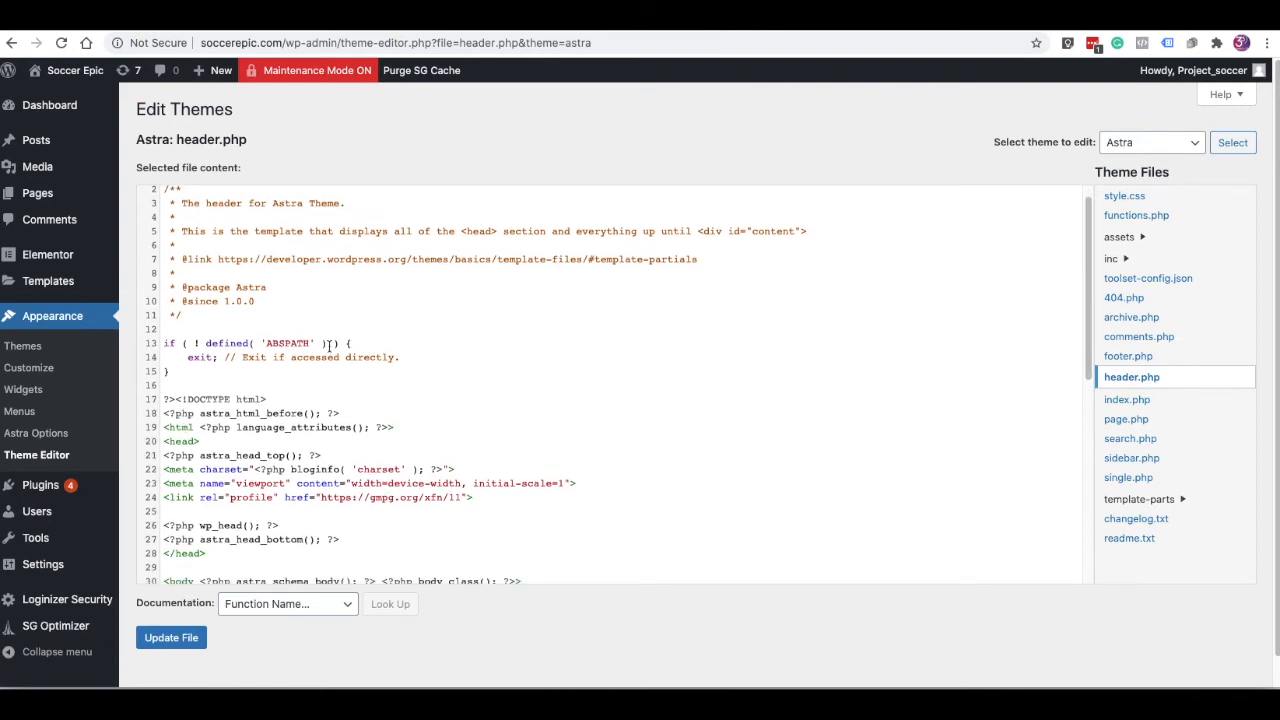
scroll(305, 390, up, 1)
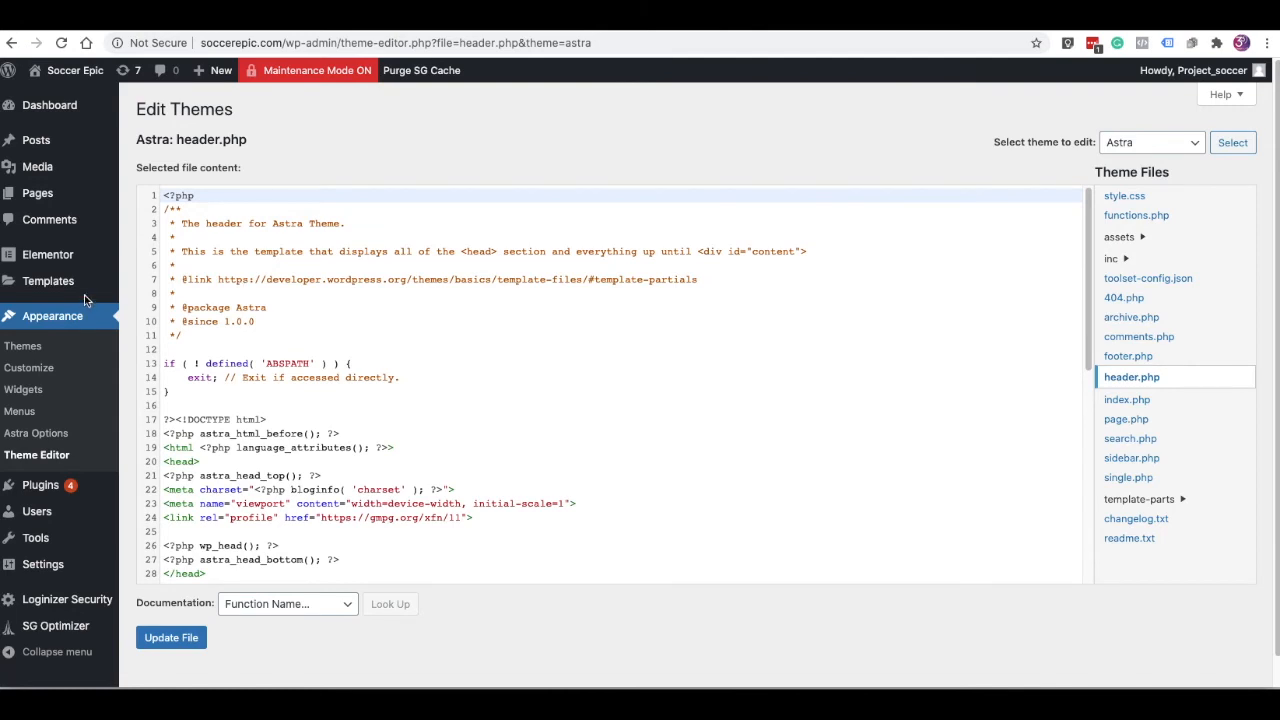
Step: Search the available plugins for "insert header", and install and activate Insert Headers and Footers
mouse_move(60, 497)
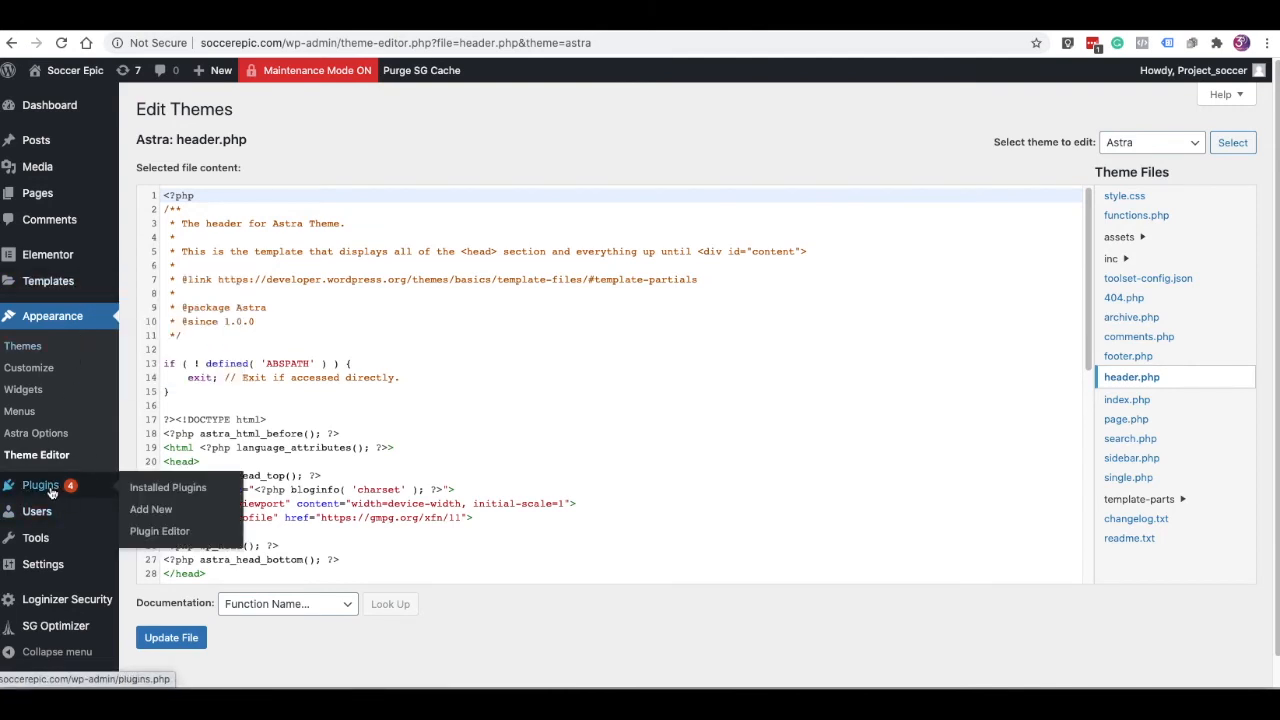
click(158, 512)
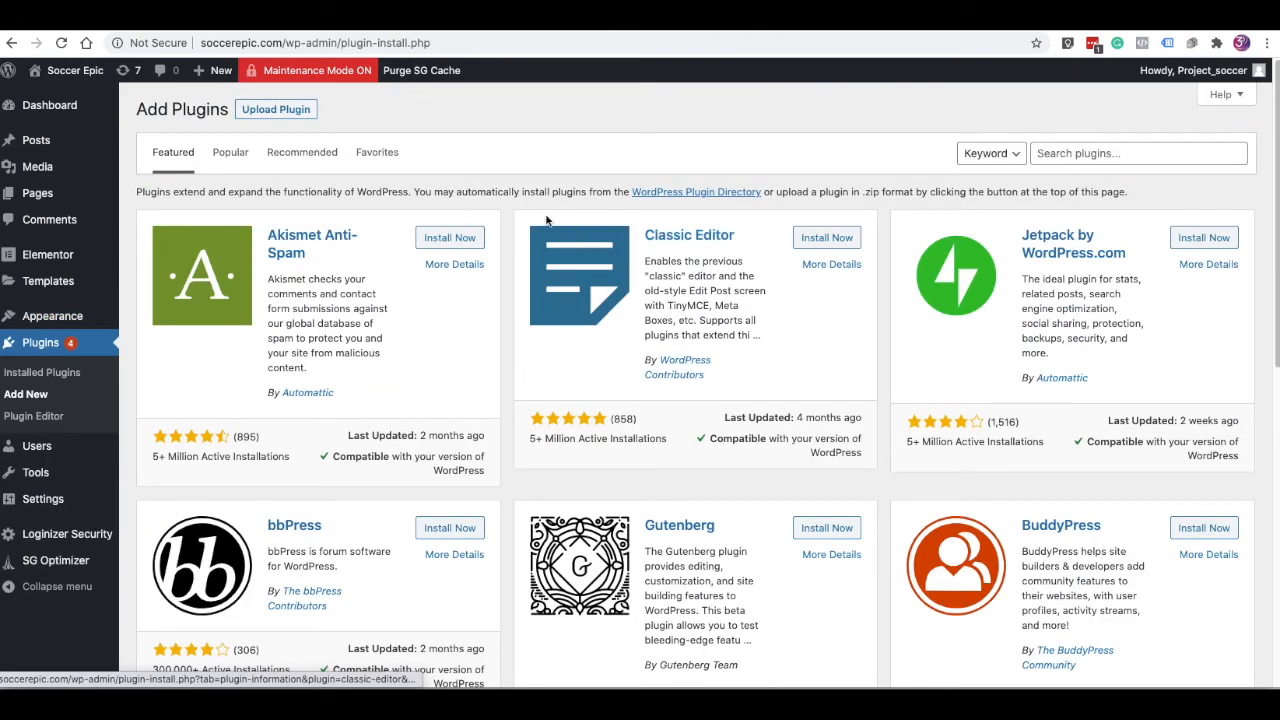
click(1054, 153)
text(inser)
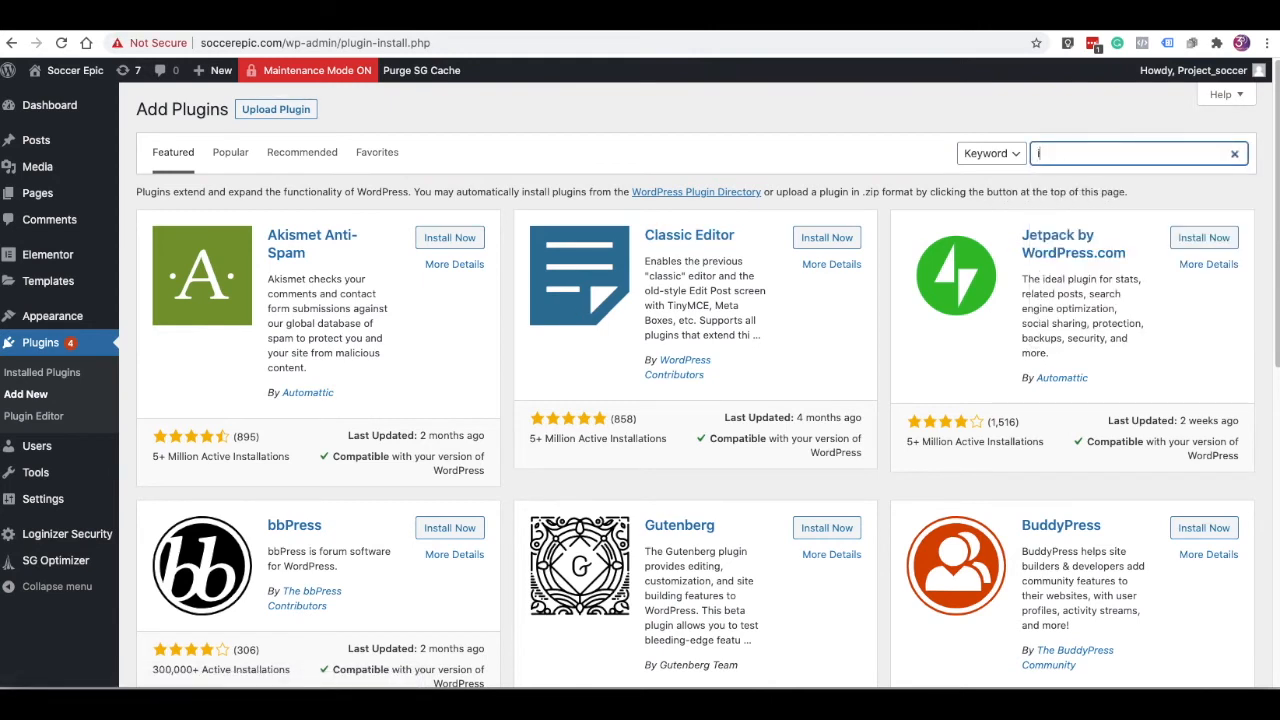
text(t header)
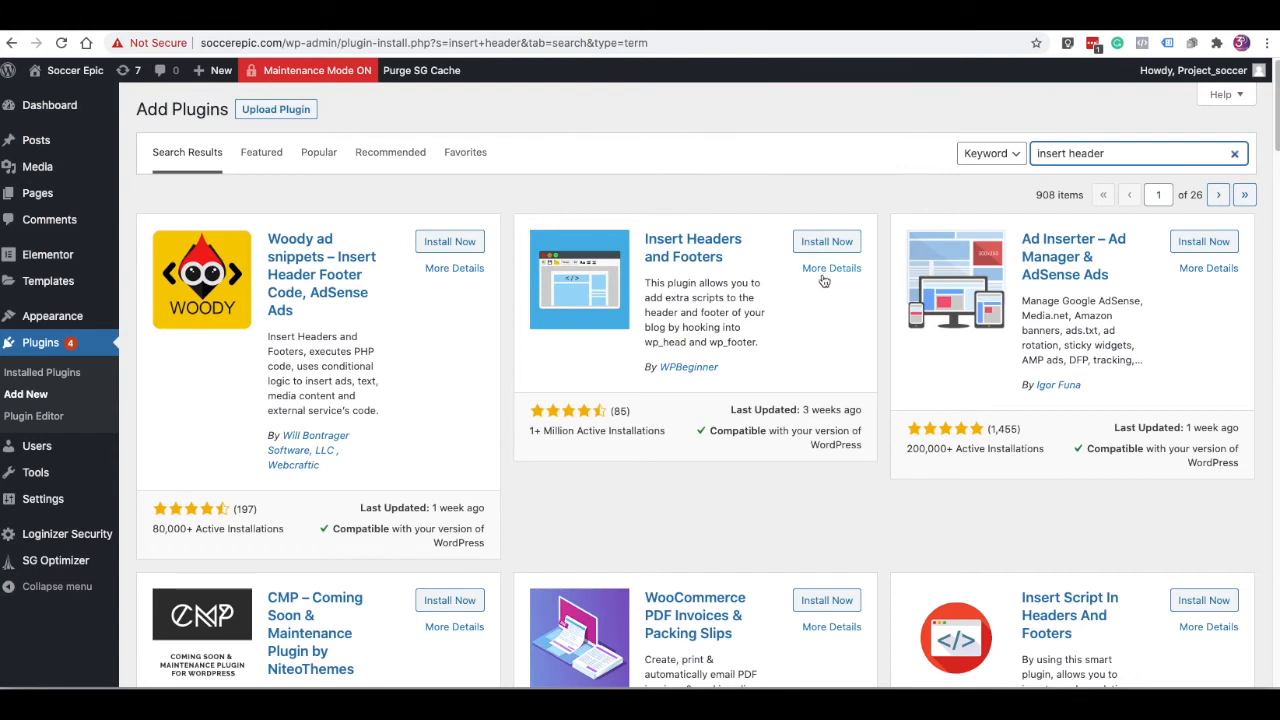
click(827, 242)
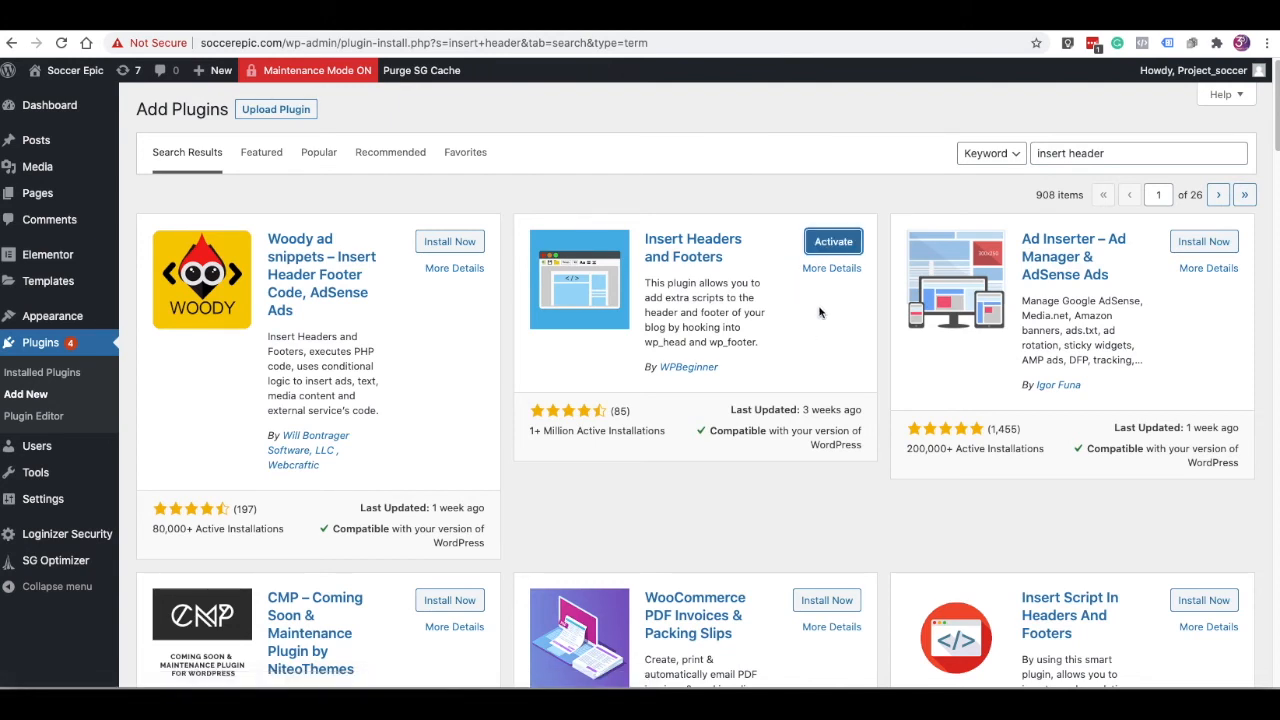
click(833, 245)
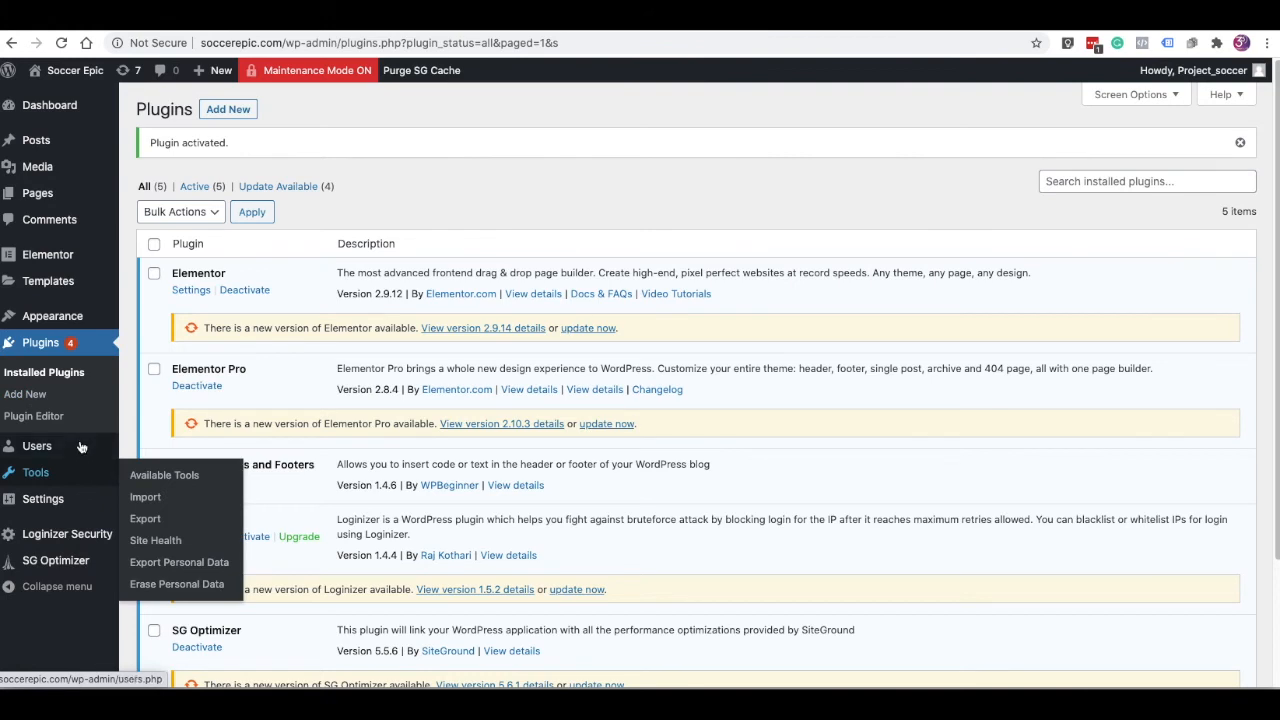
Step: Open the Insert Headers and Footers settings and delete all the existing pixel code from Scripts in Header
mouse_move(45, 505)
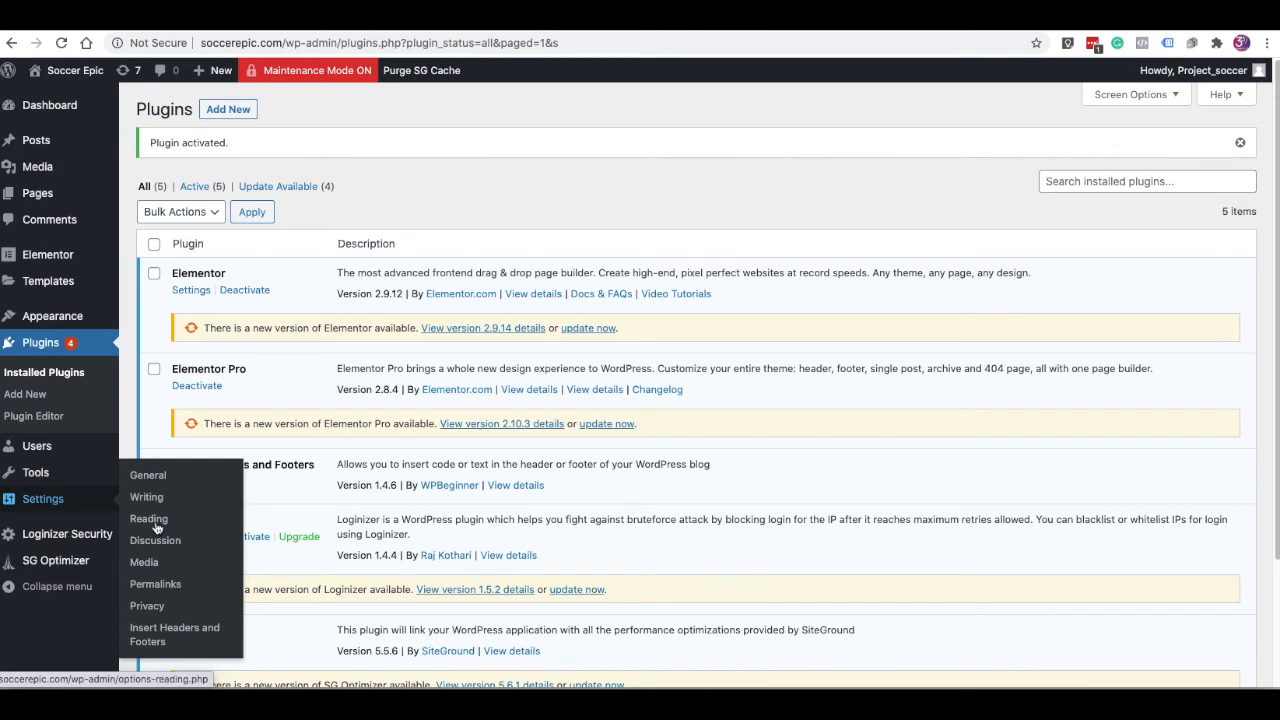
click(152, 636)
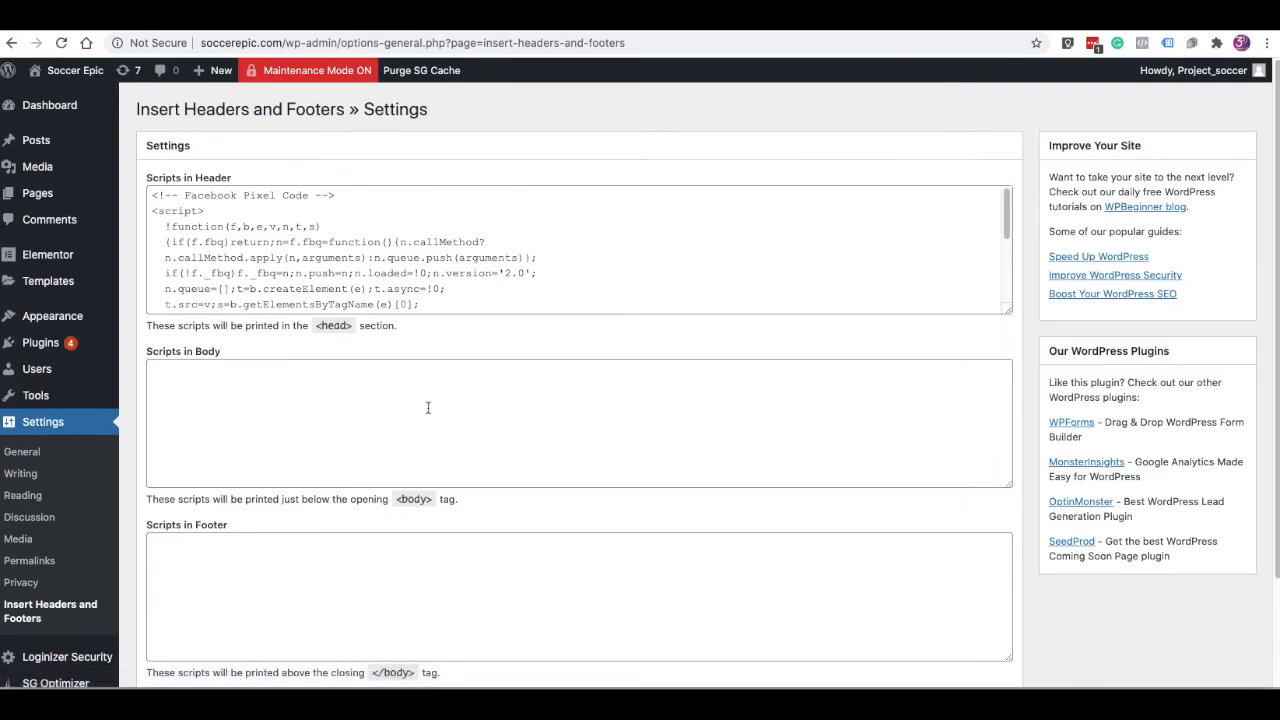
scroll(449, 317, down, 3)
scroll(455, 268, up, 2)
click(455, 268)
key(ctrl+a)
key(ctrl+v)
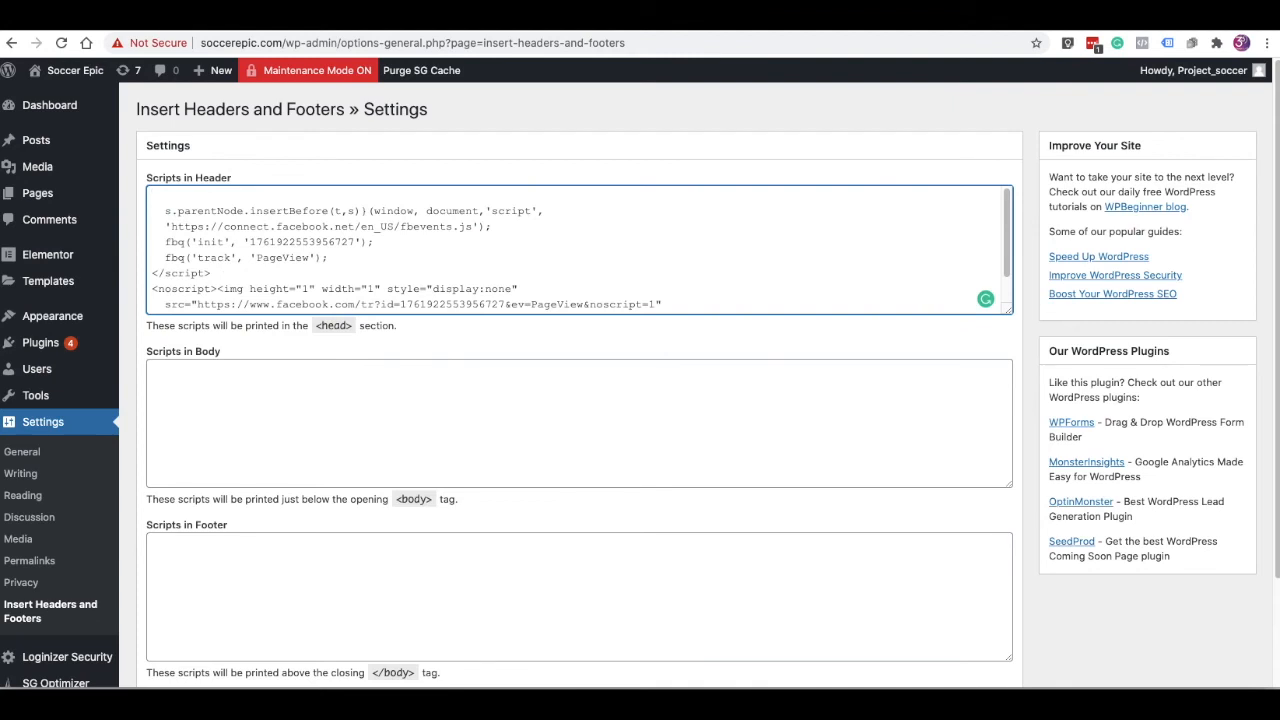
drag(677, 302, 154, 131)
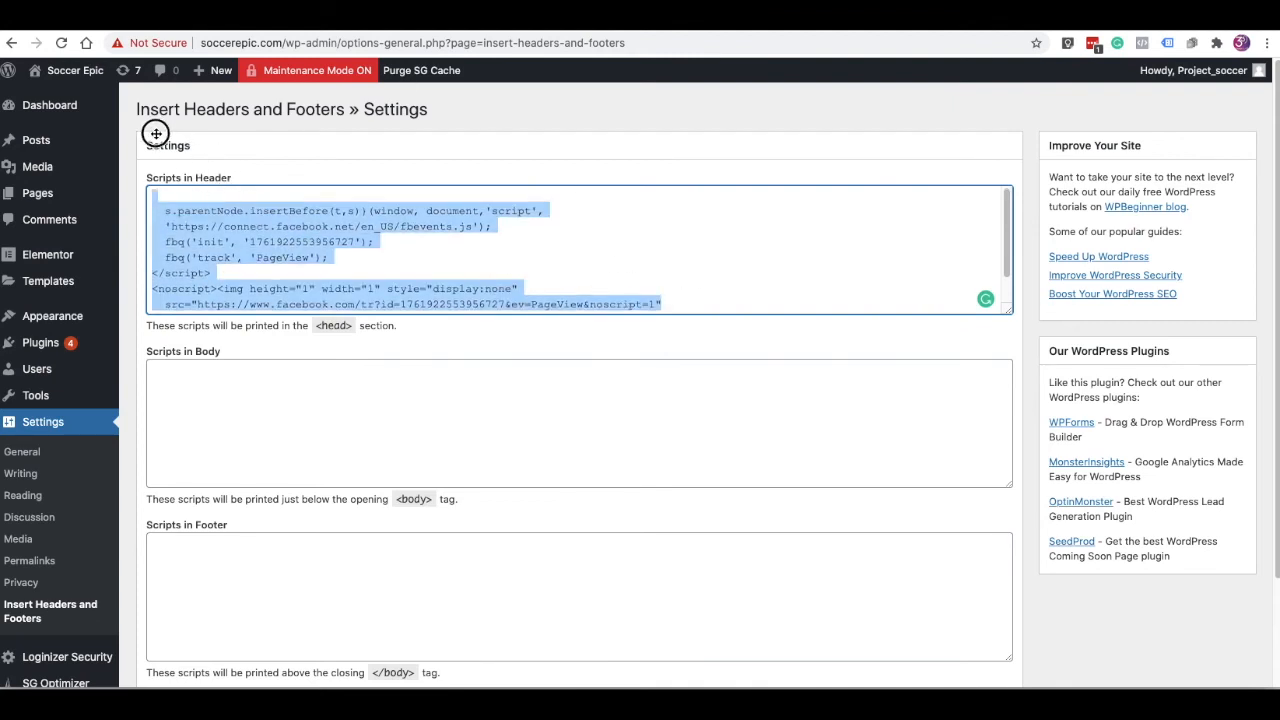
key(BackSpace)
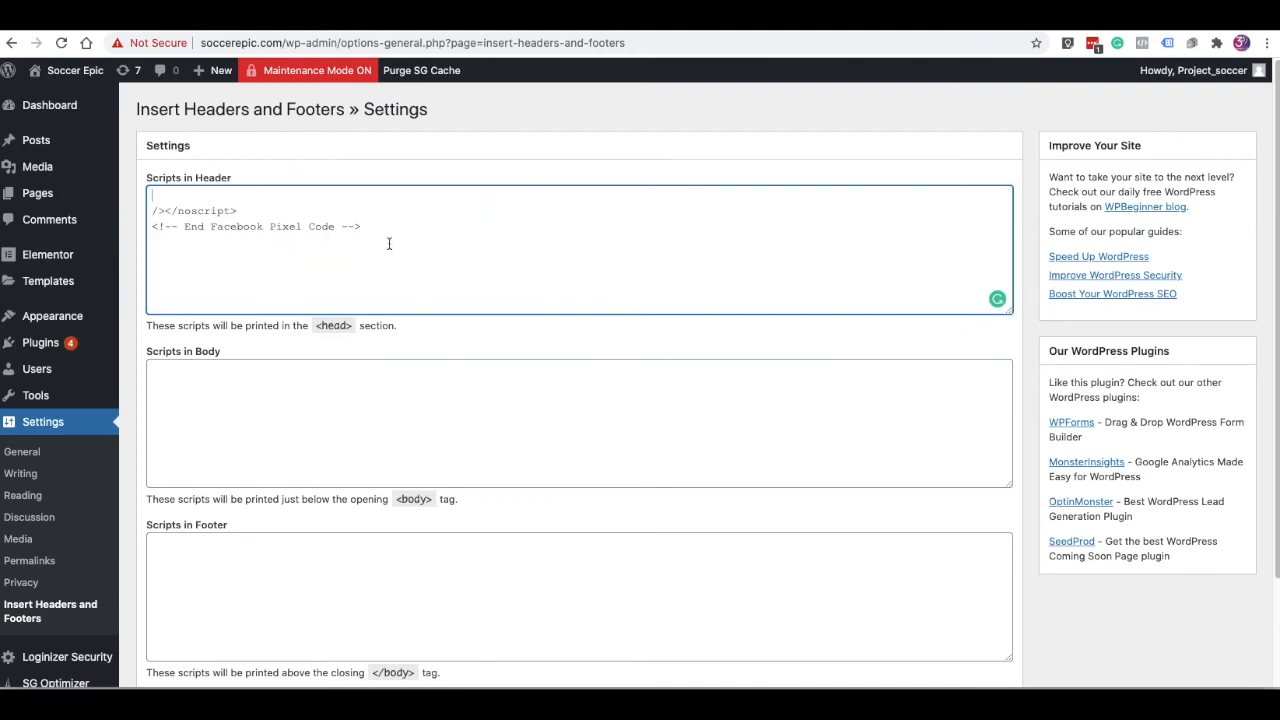
drag(389, 243, 134, 171)
key(BackSpace)
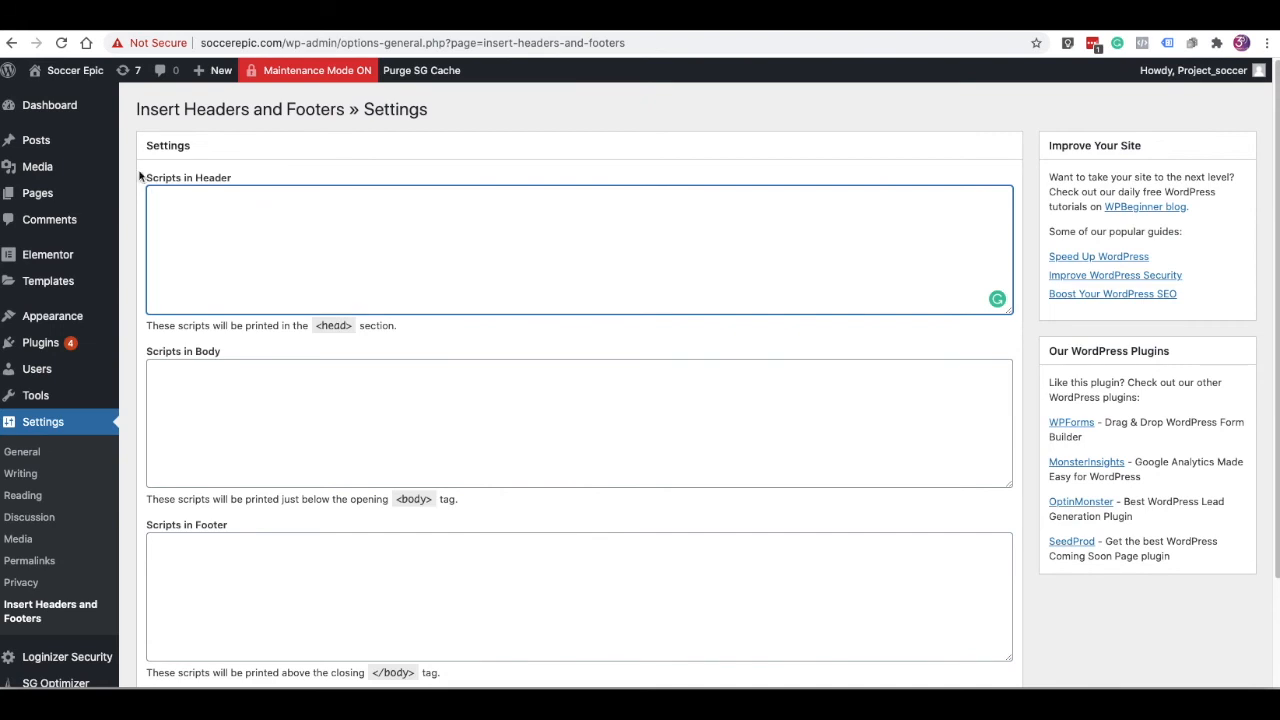
Step: Paste the copied Facebook pixel base code into Scripts in Header and save the plugin settings
scroll(486, 472, down, 1)
scroll(490, 474, up, 1)
click(161, 199)
right_click(161, 199)
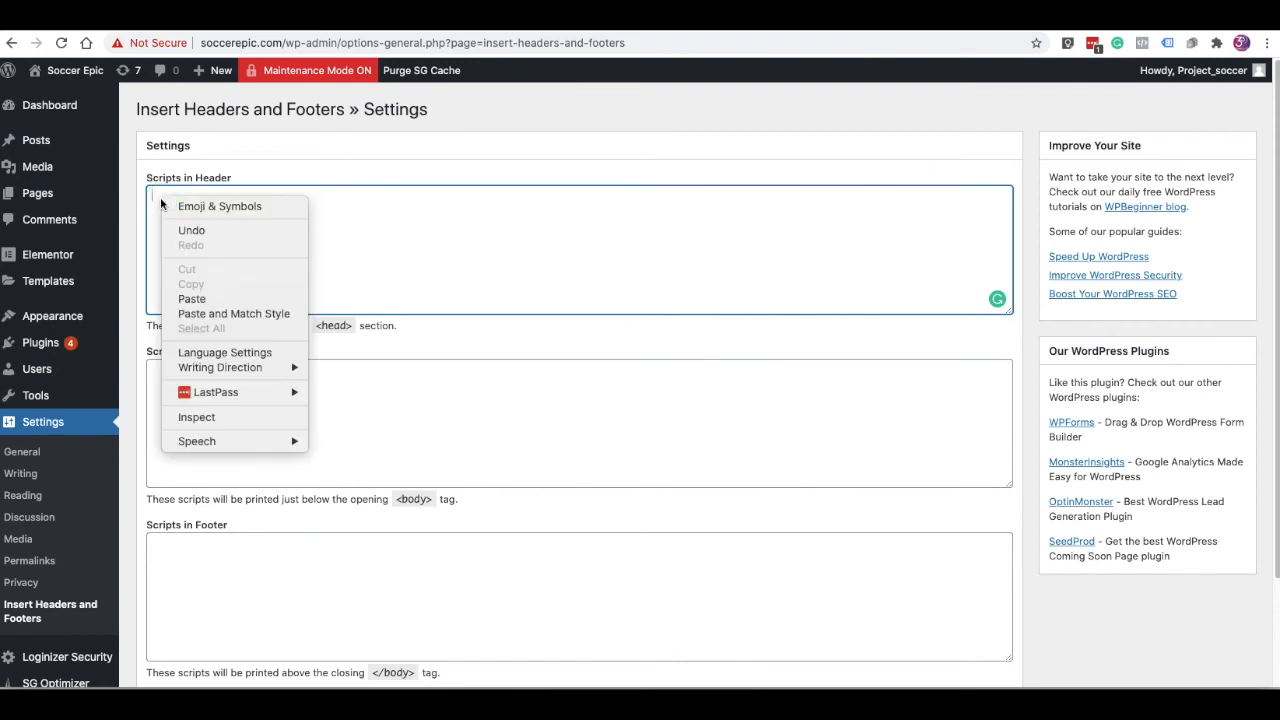
click(231, 299)
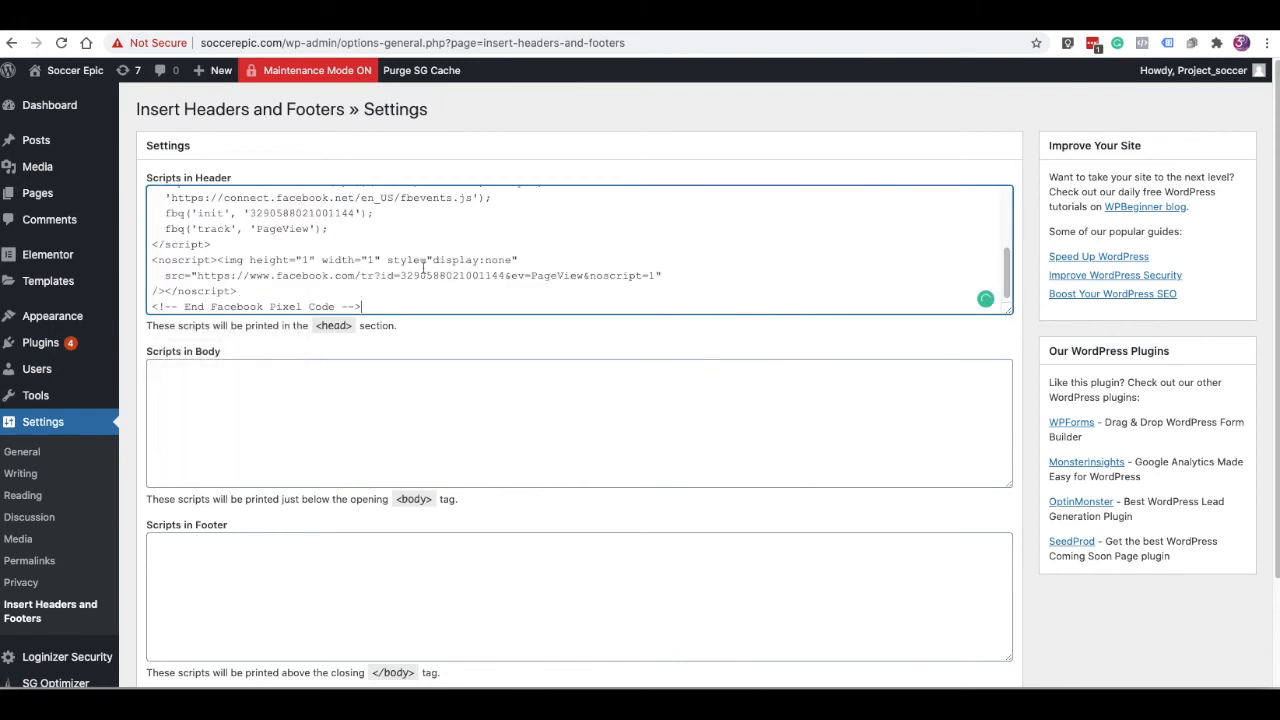
scroll(424, 265, up, 1)
scroll(488, 437, down, 3)
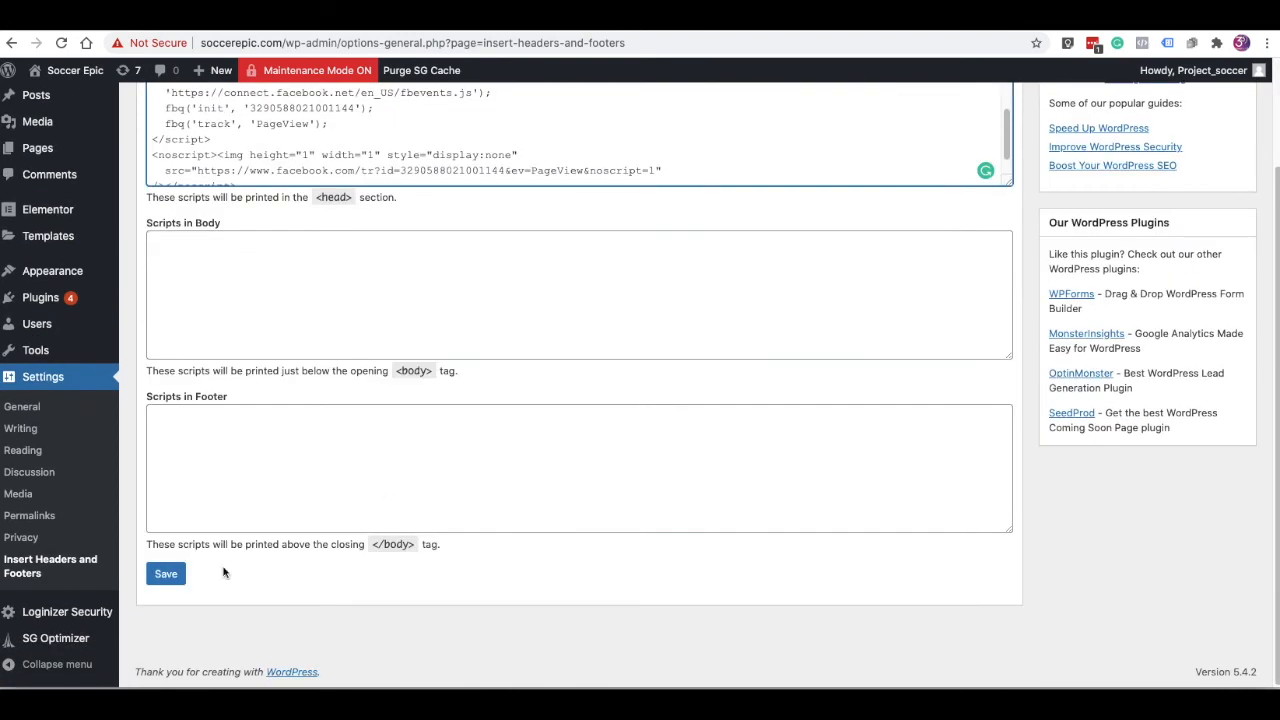
click(166, 578)
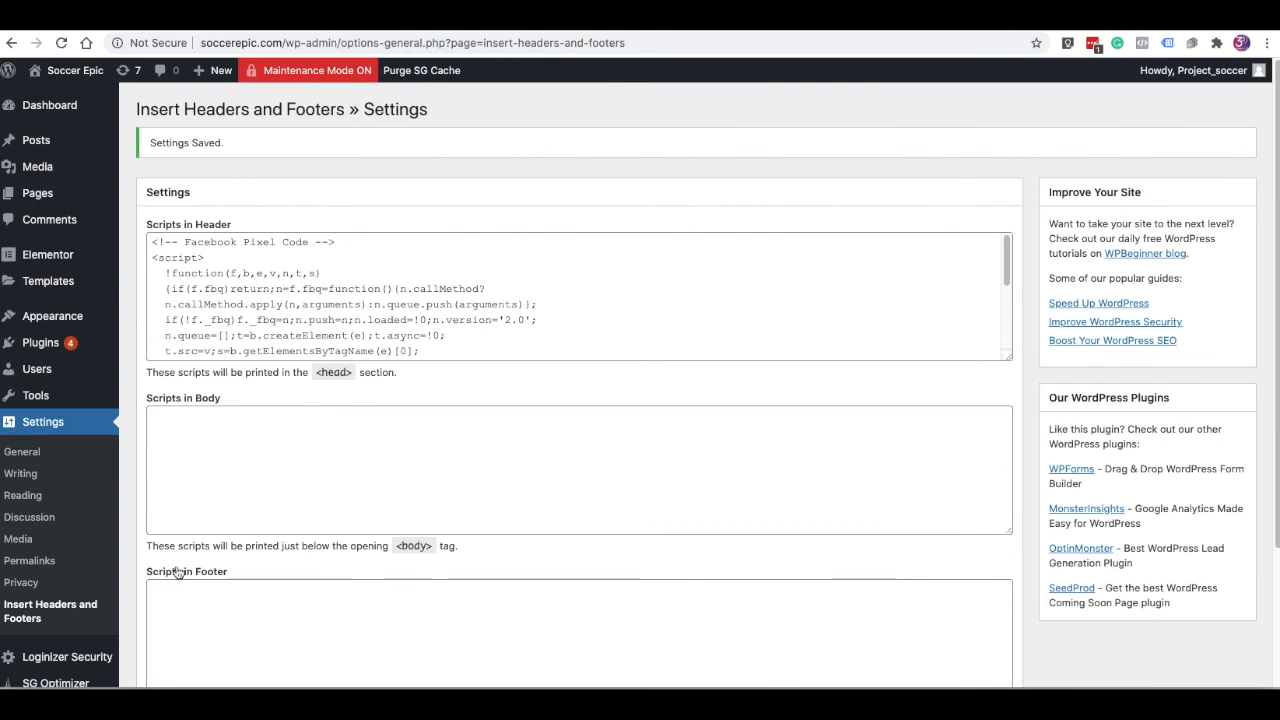
scroll(445, 505, down, 3)
scroll(448, 512, up, 3)
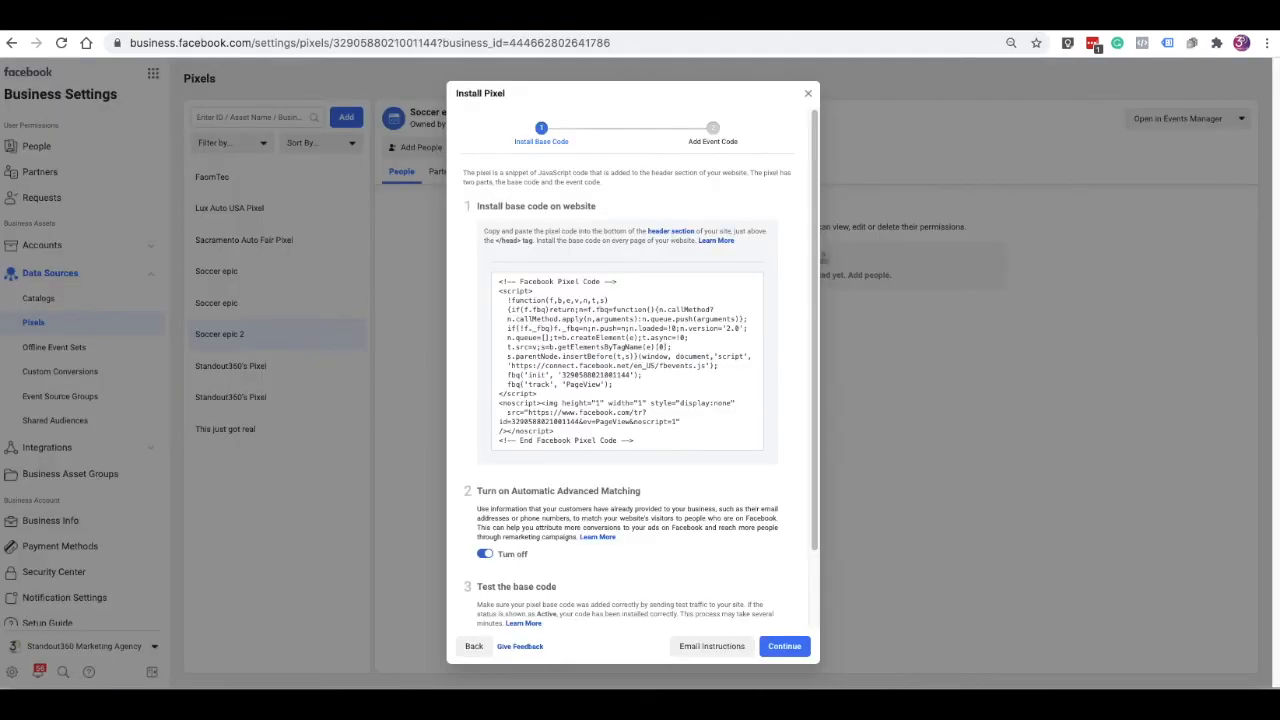
Step: Switch to Facebook Business Settings, continue the pixel installation to Facebook's Event Setup Tool, and close the setup without adding events
click(620, 360)
click(783, 648)
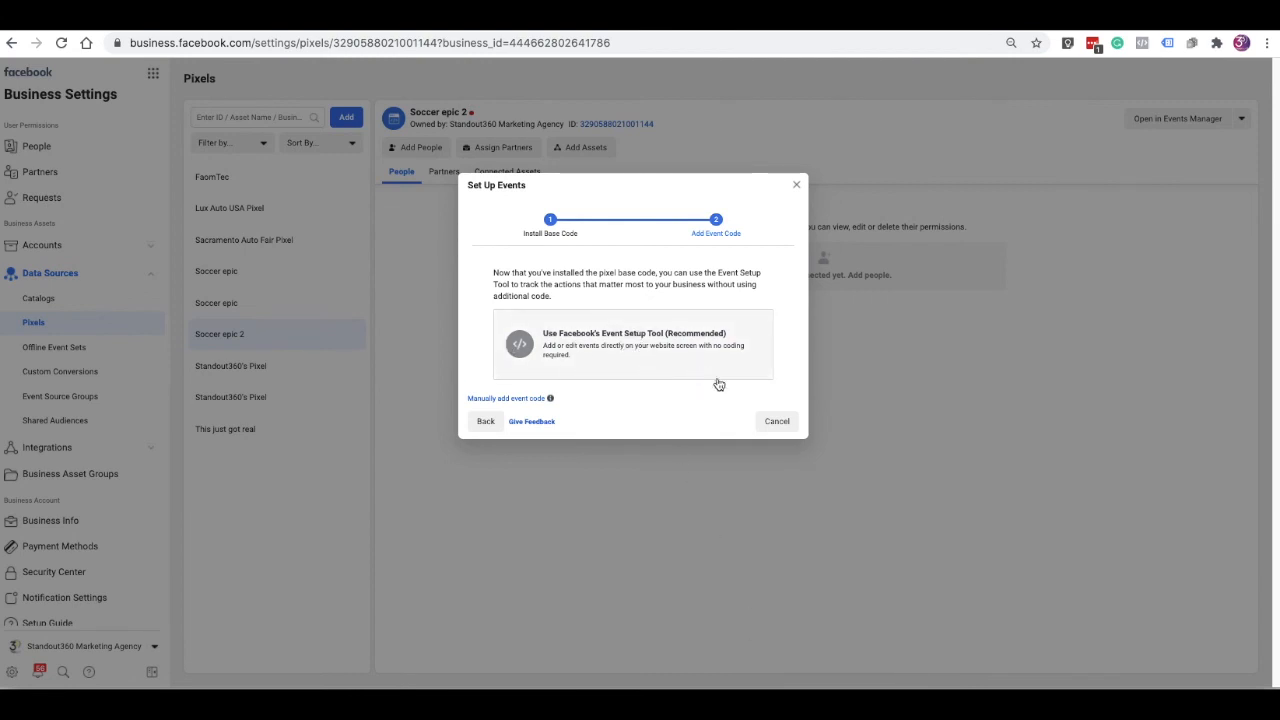
click(795, 193)
click(614, 343)
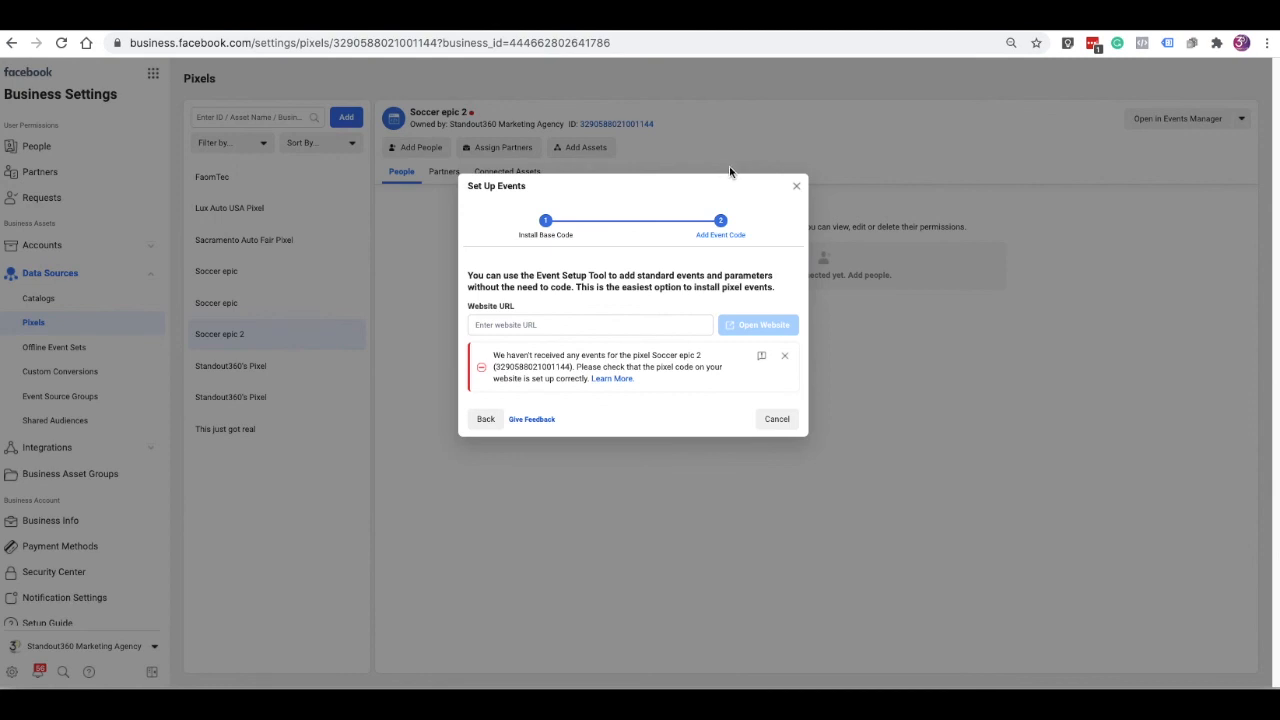
click(797, 188)
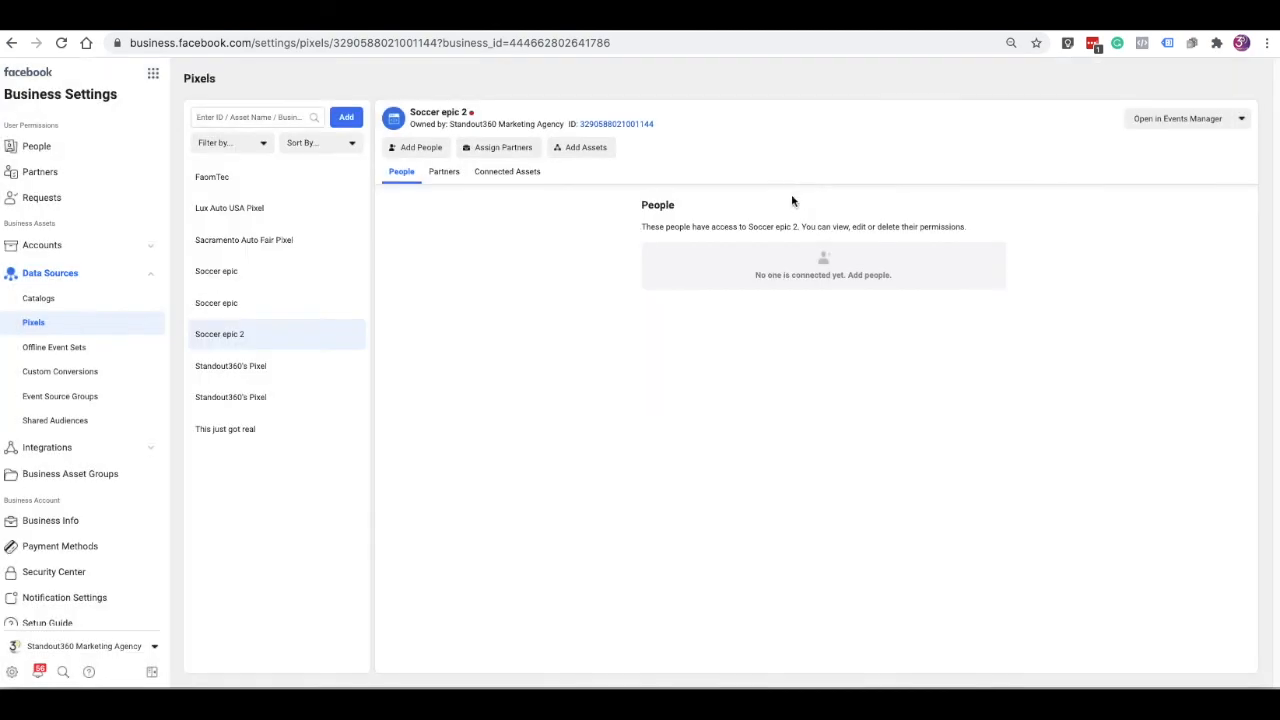